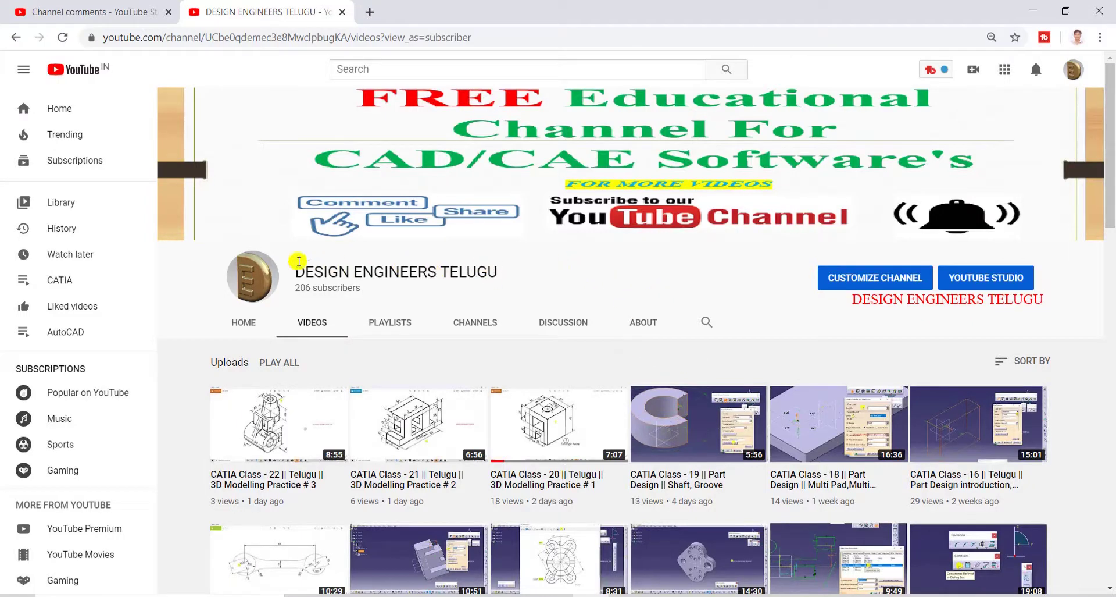
Step: Highlight the channel name, then scroll down and back up through the channel page
{"action": "left_click_drag", "start_coordinate": [299, 272], "coordinate": [489, 278]}
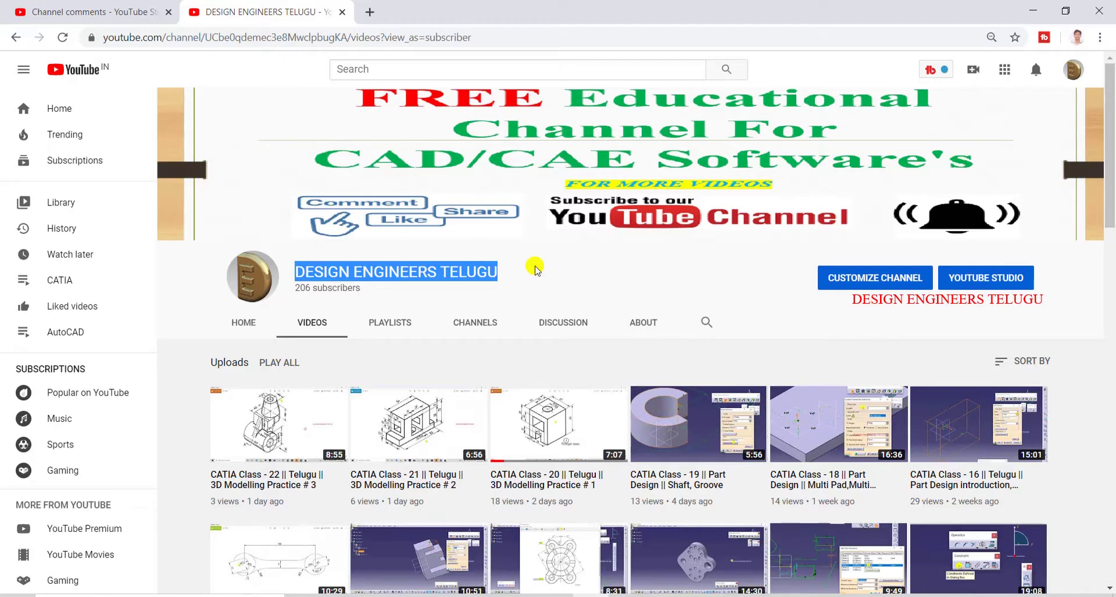
{"action": "left_click", "coordinate": [532, 268]}
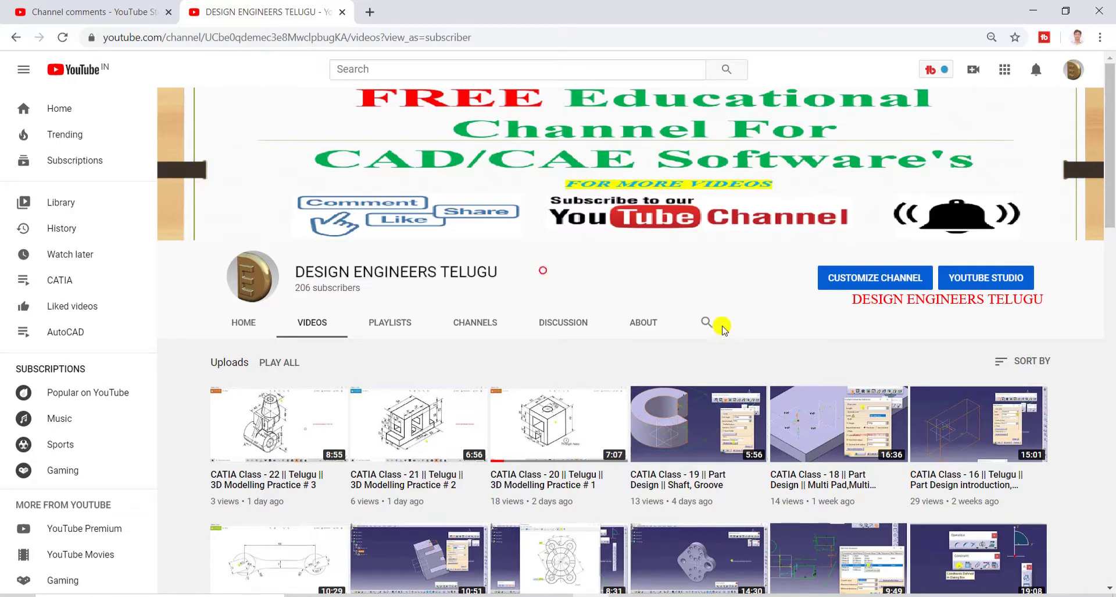
{"action": "scroll", "coordinate": [912, 426], "scroll_direction": "down", "scroll_amount": 1}
{"action": "scroll", "coordinate": [911, 426], "scroll_direction": "down", "scroll_amount": 2}
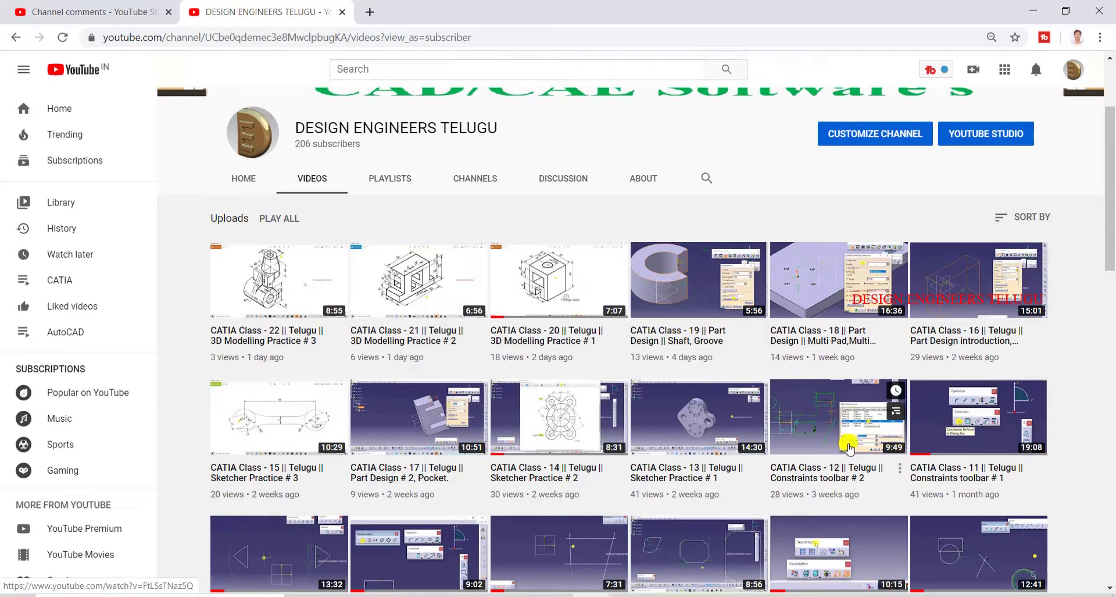
{"action": "scroll", "coordinate": [868, 448], "scroll_direction": "down", "scroll_amount": 1}
{"action": "scroll", "coordinate": [865, 451], "scroll_direction": "down", "scroll_amount": 1}
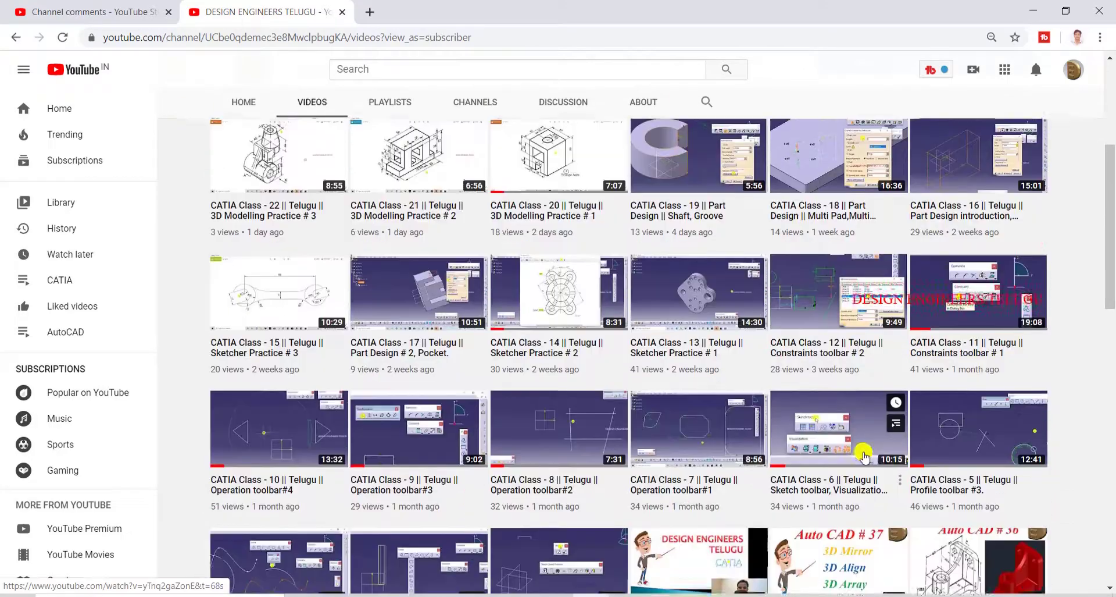
{"action": "scroll", "coordinate": [861, 455], "scroll_direction": "down", "scroll_amount": 1}
{"action": "scroll", "coordinate": [859, 458], "scroll_direction": "down", "scroll_amount": 2}
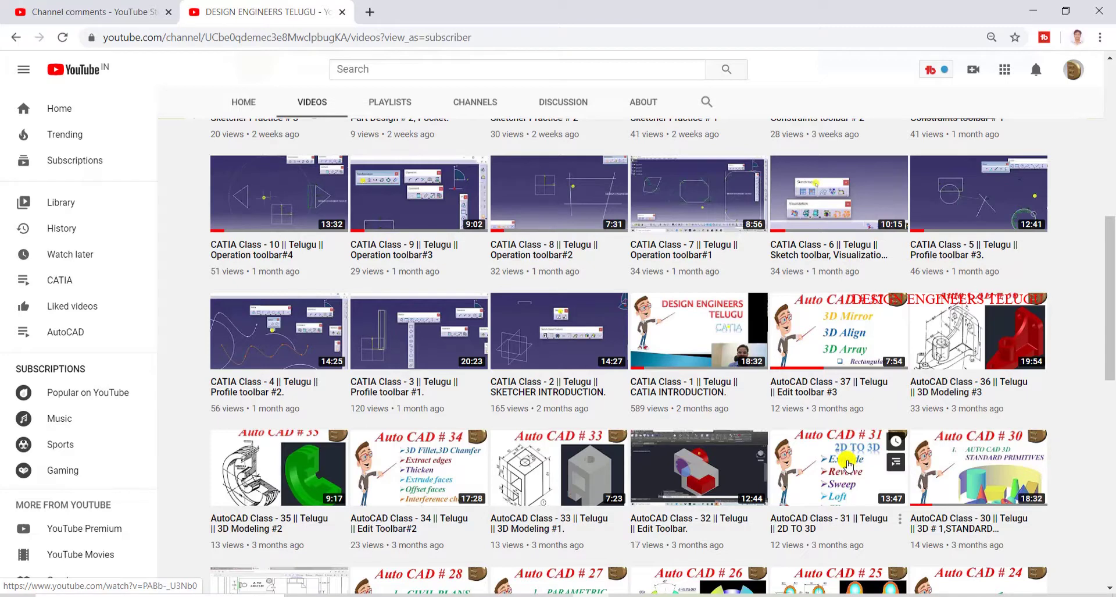
{"action": "scroll", "coordinate": [848, 463], "scroll_direction": "down", "scroll_amount": 2}
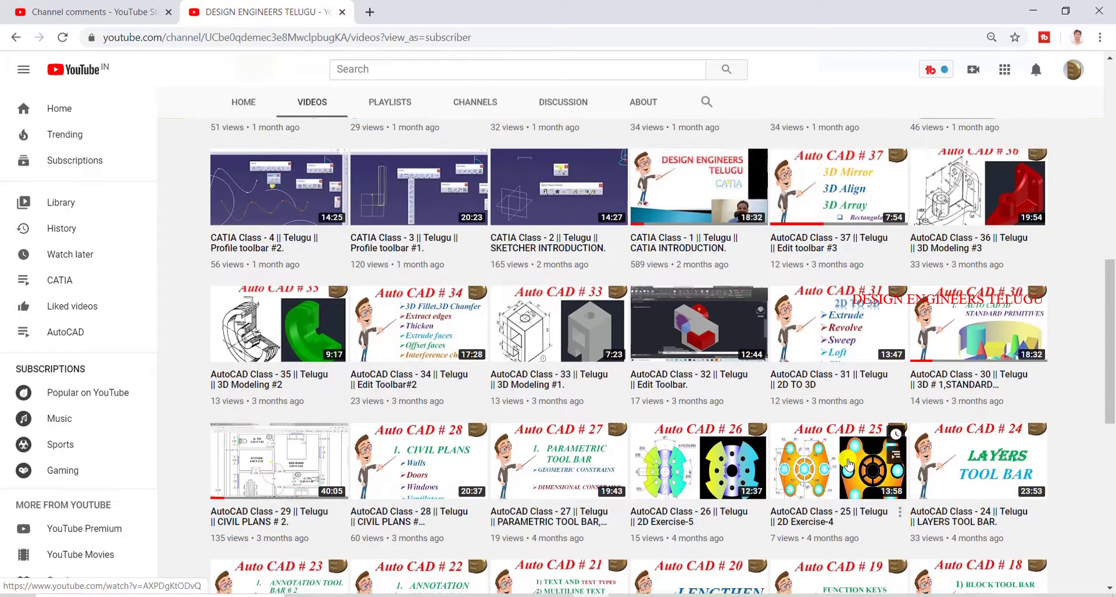
{"action": "scroll", "coordinate": [849, 466], "scroll_direction": "up", "scroll_amount": 3}
{"action": "scroll", "coordinate": [814, 459], "scroll_direction": "up", "scroll_amount": 4}
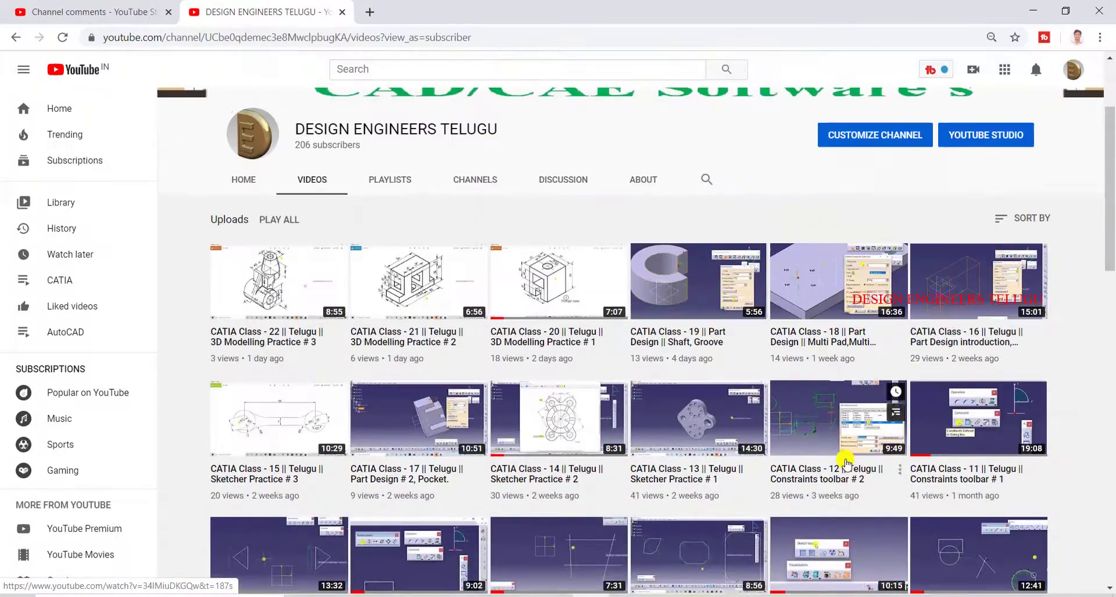
{"action": "scroll", "coordinate": [802, 442], "scroll_direction": "up", "scroll_amount": 2}
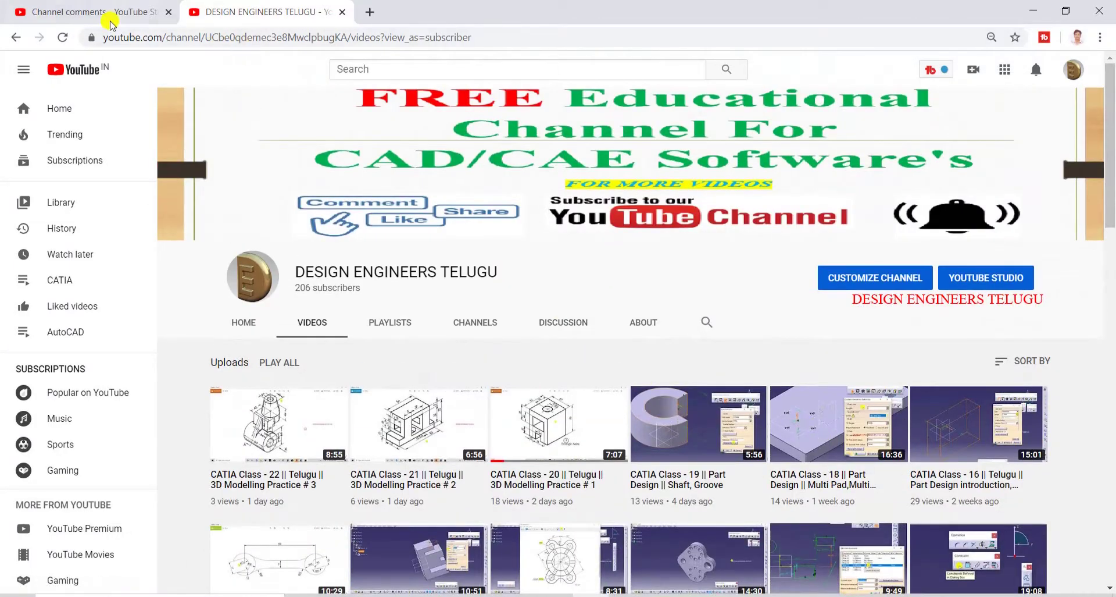
Step: Switch to the Channel comments tab and scroll through the public comments
{"action": "left_click", "coordinate": [101, 11]}
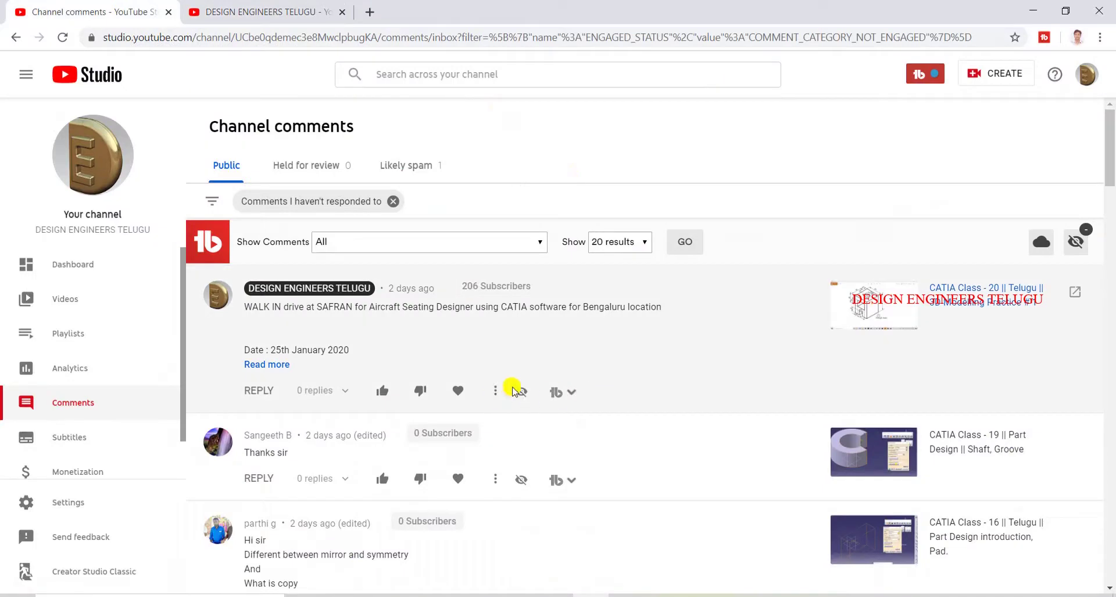
{"action": "scroll", "coordinate": [514, 387], "scroll_direction": "down", "scroll_amount": 2}
{"action": "scroll", "coordinate": [543, 407], "scroll_direction": "down", "scroll_amount": 2}
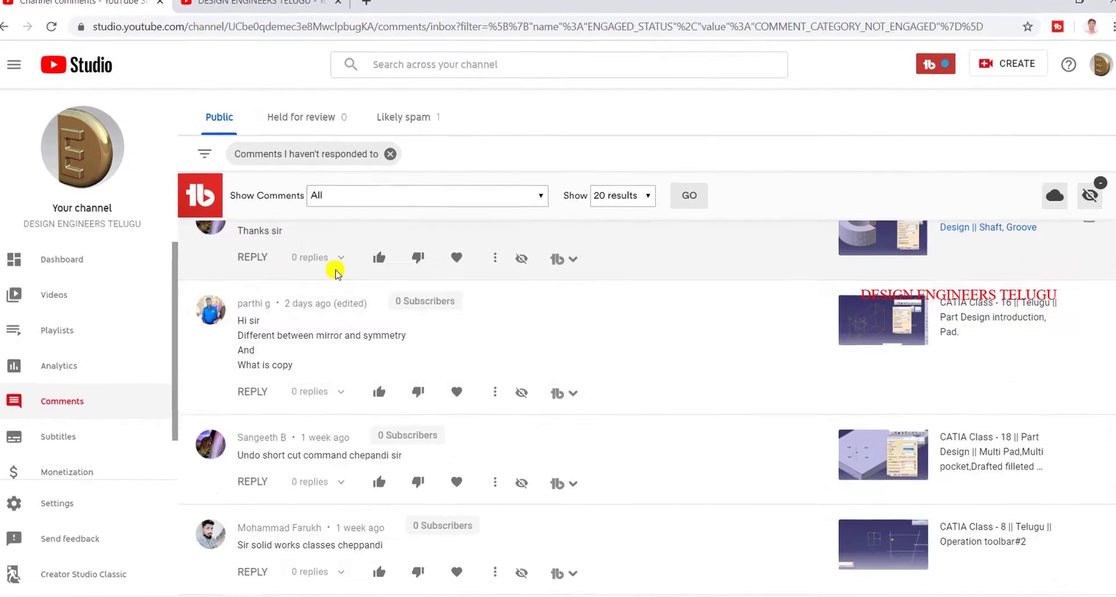
{"action": "scroll", "coordinate": [288, 297], "scroll_direction": "up", "scroll_amount": 2}
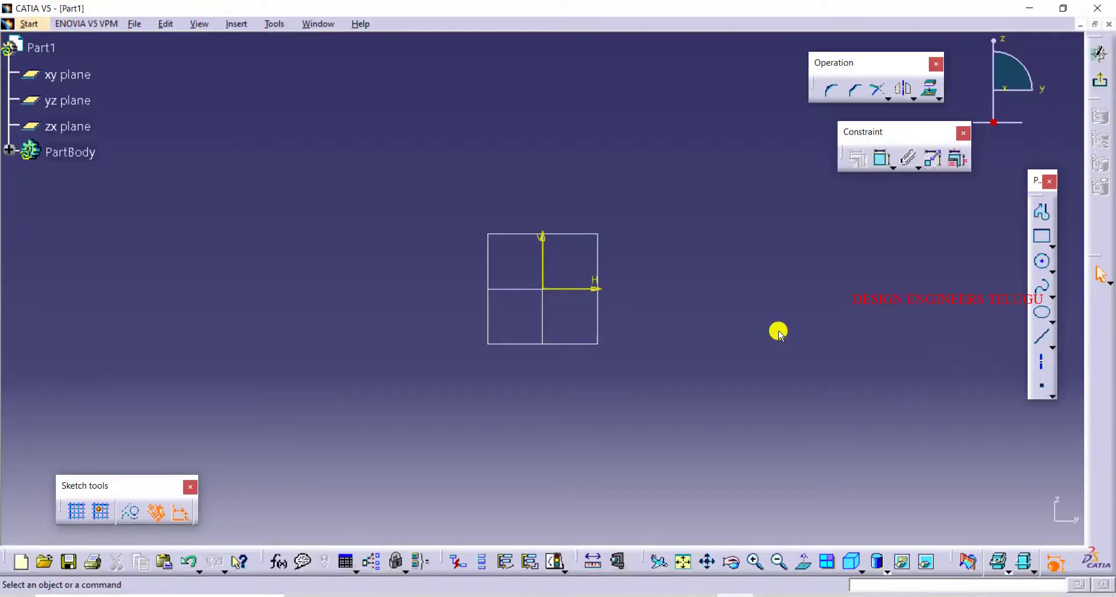
Step: Draw a closed three-line triangle right of the origin, with its vertical side on the right
{"action": "left_click", "coordinate": [703, 288]}
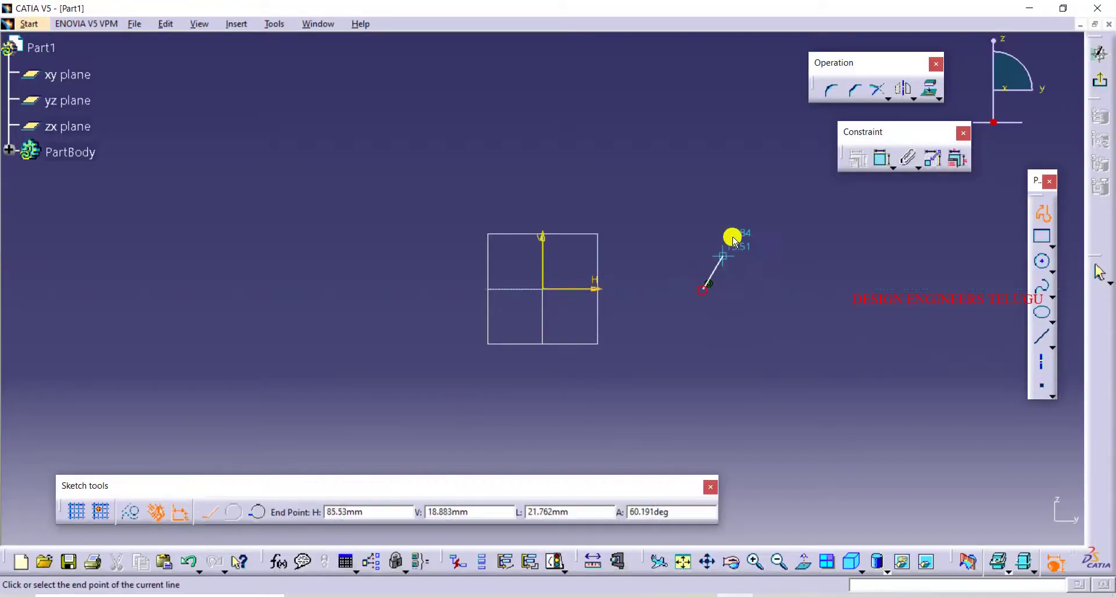
{"action": "left_click", "coordinate": [747, 209]}
{"action": "left_click", "coordinate": [748, 366]}
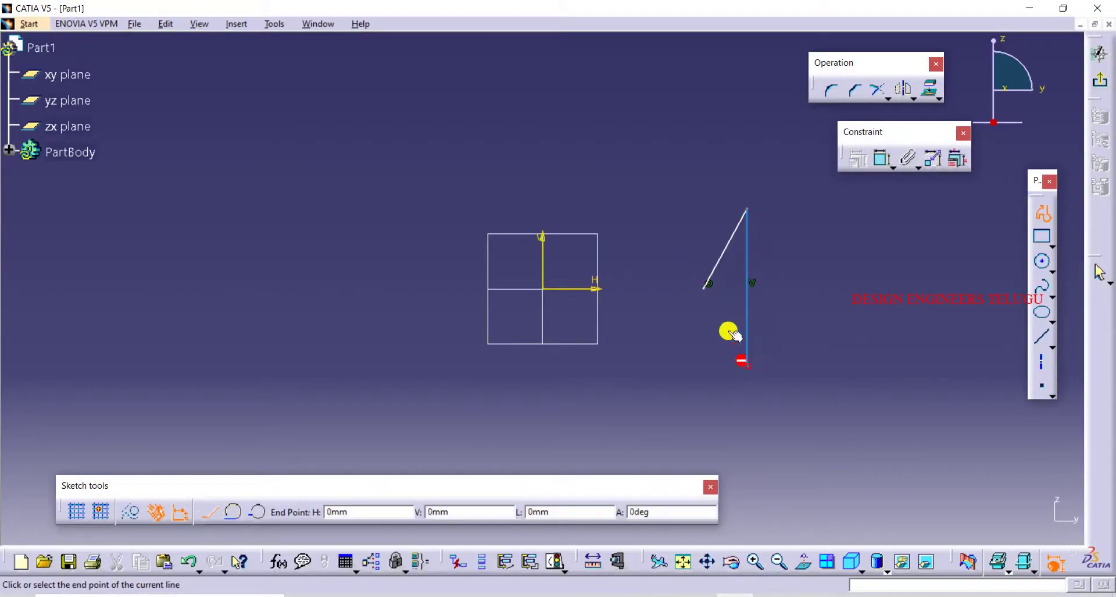
{"action": "left_click", "coordinate": [705, 287]}
{"action": "left_click", "coordinate": [826, 295]}
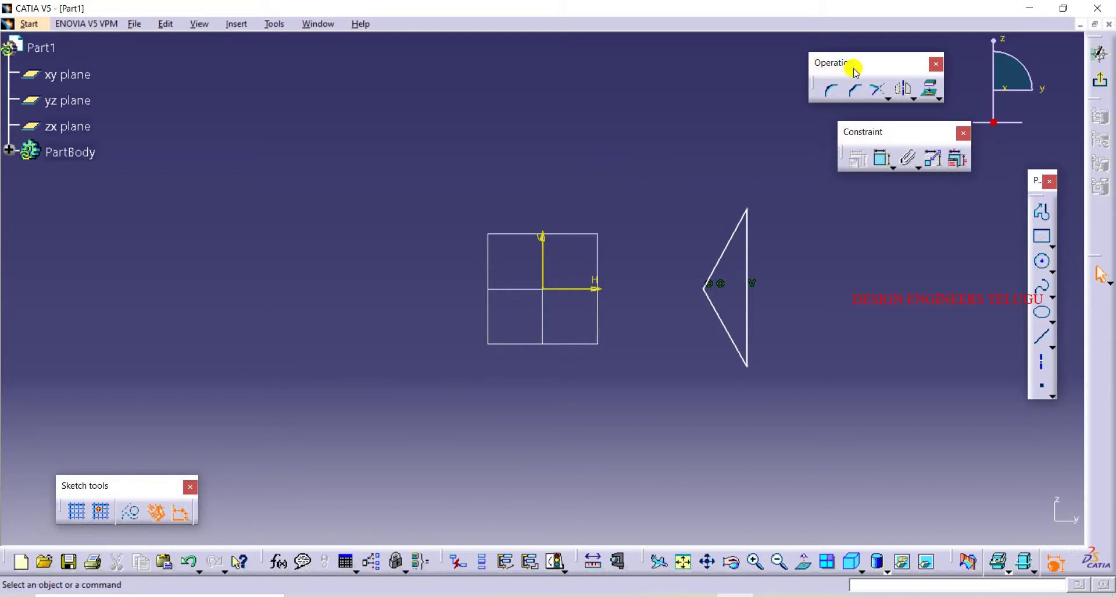
Step: Mirror the box-selected triangle across the V axis to create a left-side copy
{"action": "left_click", "coordinate": [912, 100]}
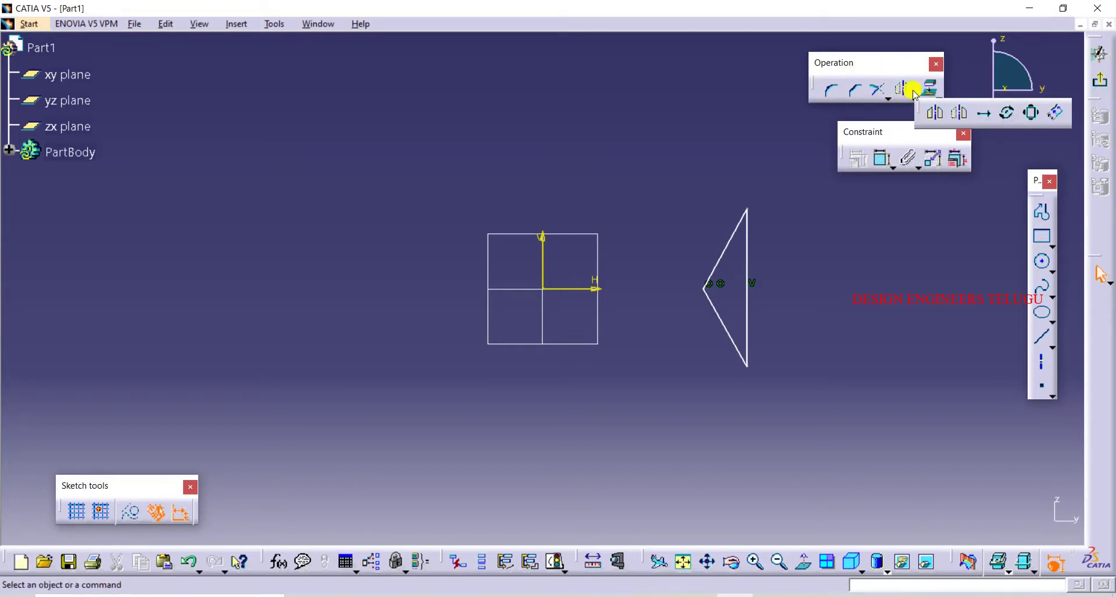
{"action": "left_click", "coordinate": [936, 115]}
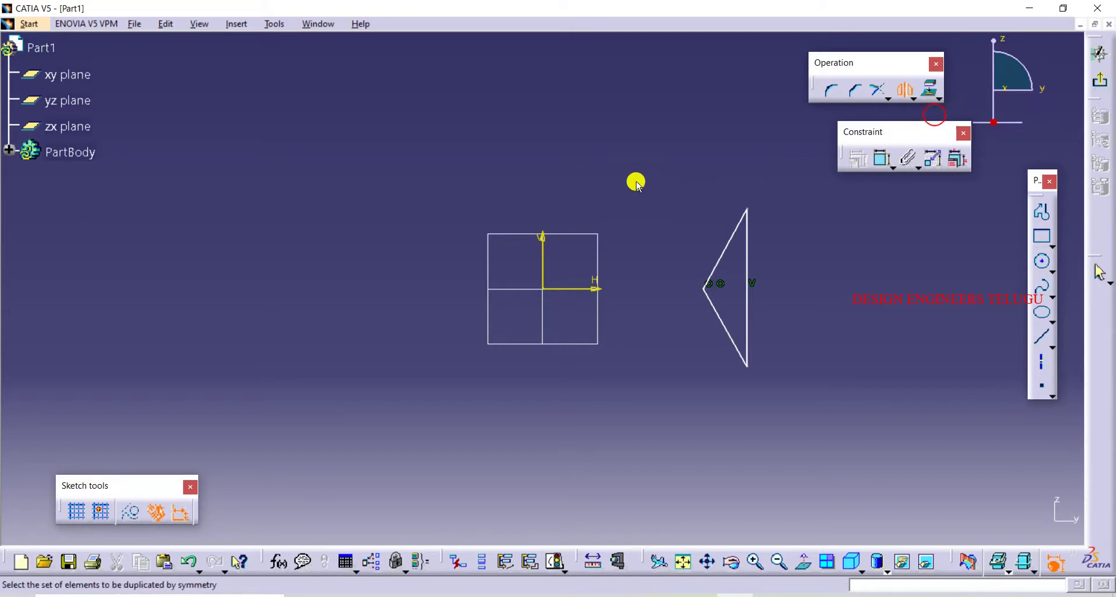
{"action": "mouse_move", "coordinate": [636, 180]}
{"action": "left_mouse_down"}
{"action": "mouse_move", "coordinate": [791, 364]}
{"action": "mouse_move", "coordinate": [803, 395]}
{"action": "left_mouse_up"}
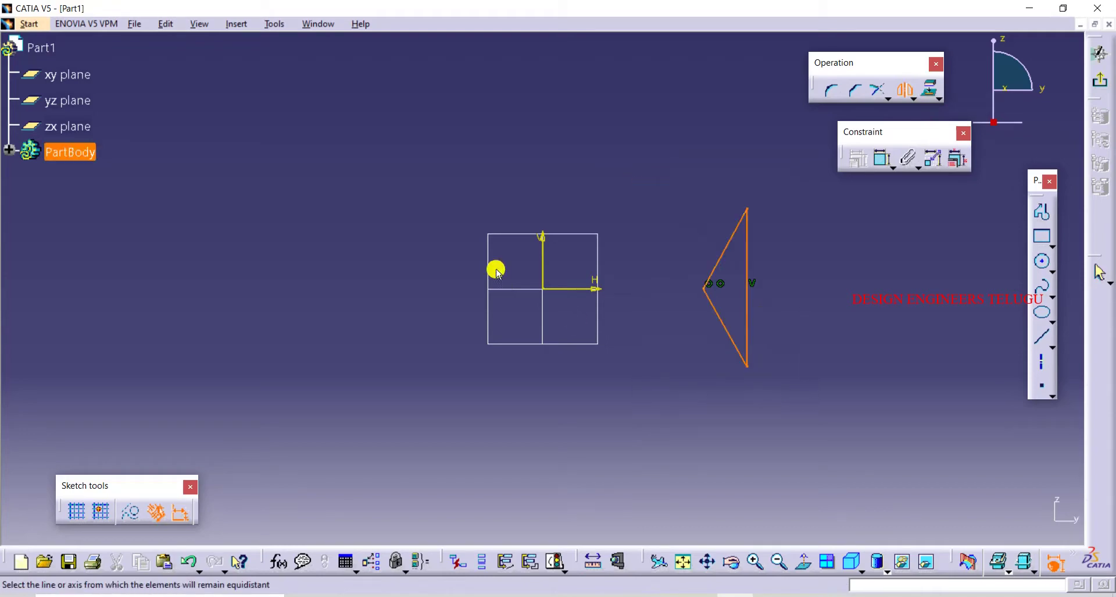
{"action": "left_click", "coordinate": [548, 247]}
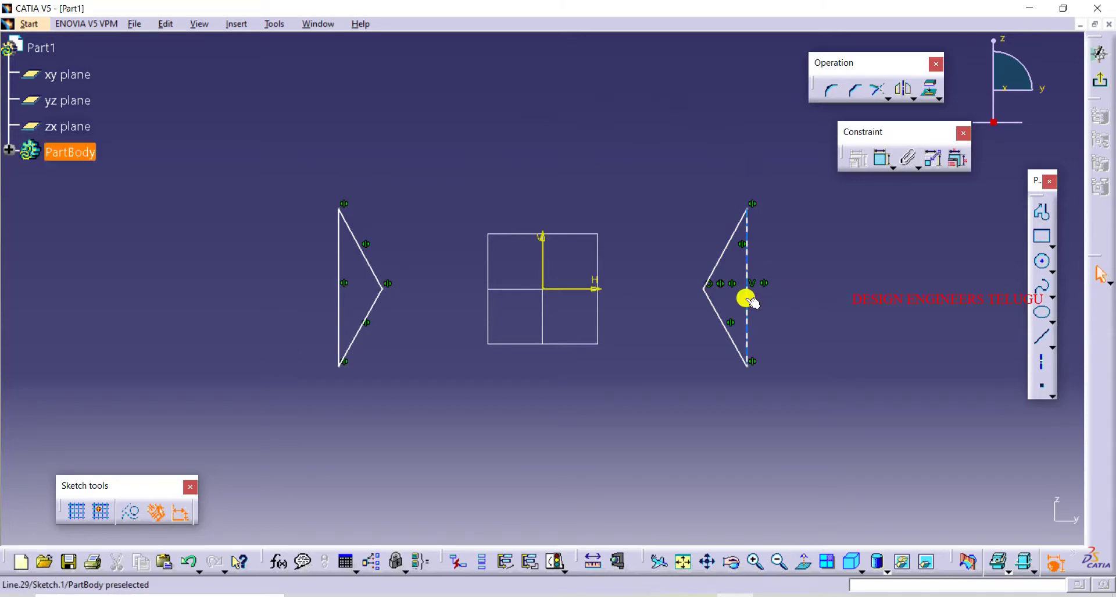
Step: Drag the right vertical side outward to widen both linked triangles
{"action": "mouse_move", "coordinate": [752, 300]}
{"action": "left_mouse_down"}
{"action": "mouse_move", "coordinate": [821, 298]}
{"action": "mouse_move", "coordinate": [802, 292]}
{"action": "left_mouse_up"}
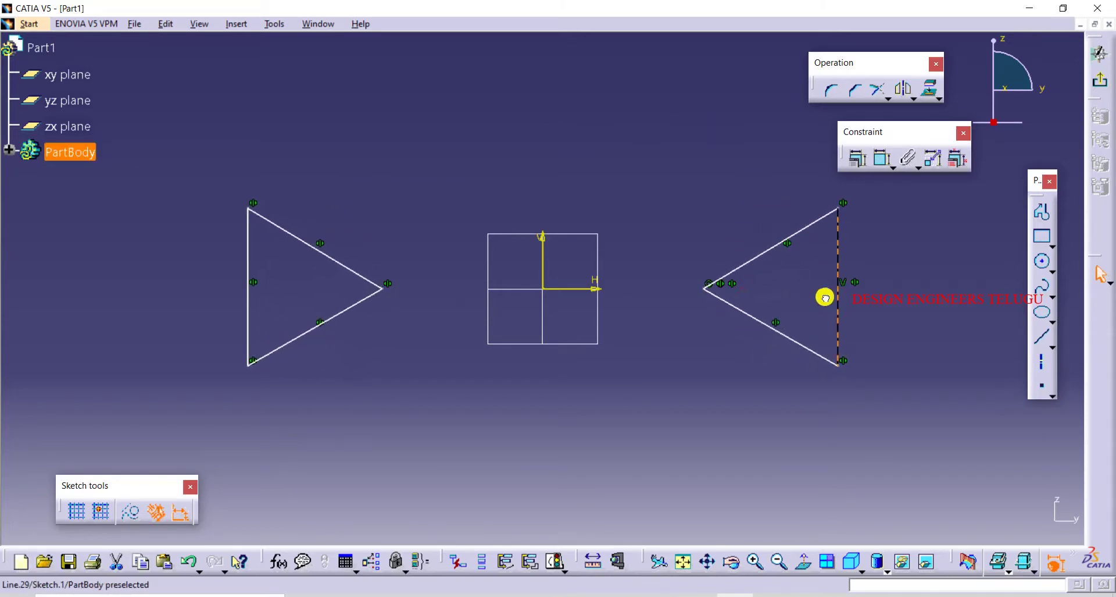
{"action": "left_click", "coordinate": [807, 294]}
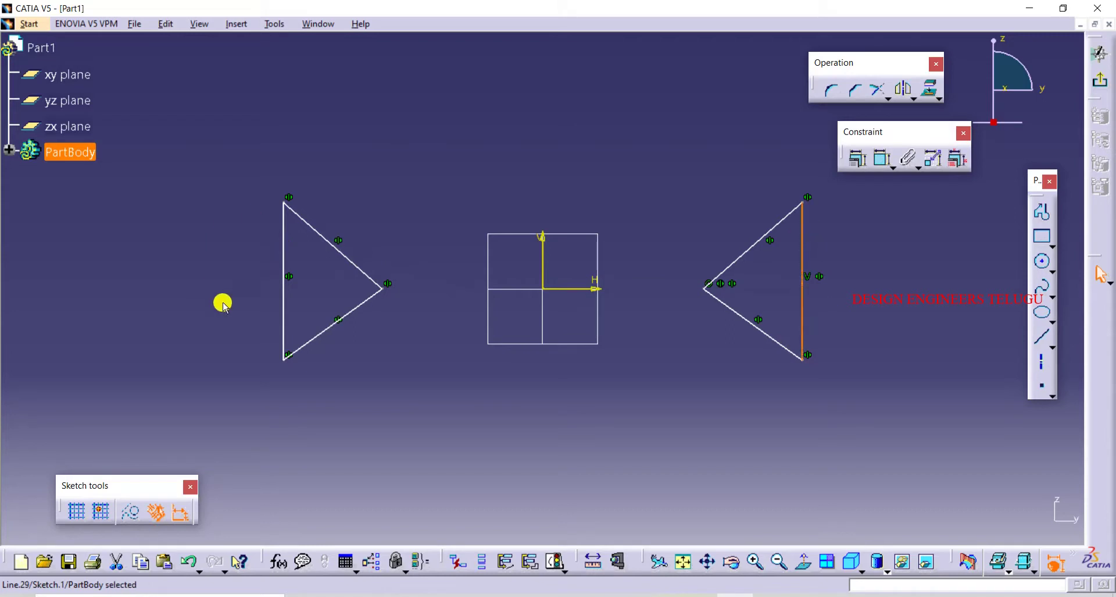
{"action": "left_click", "coordinate": [421, 181]}
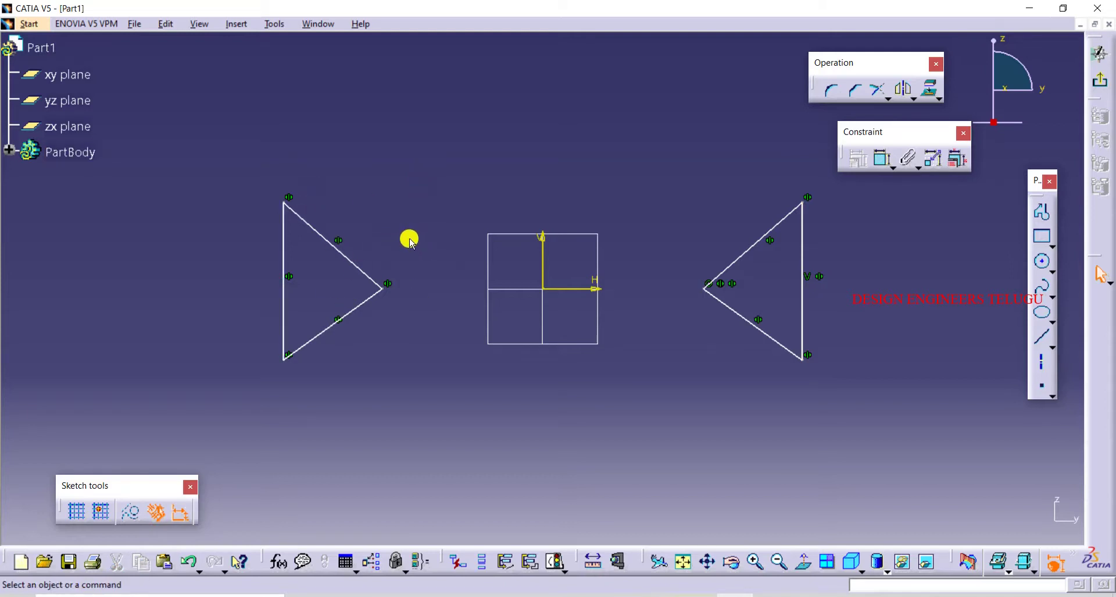
Step: Undo the widening and mirrored copy, then use Symmetry to flip the triangle across the V axis
{"action": "key", "text": "ctrl+z"}
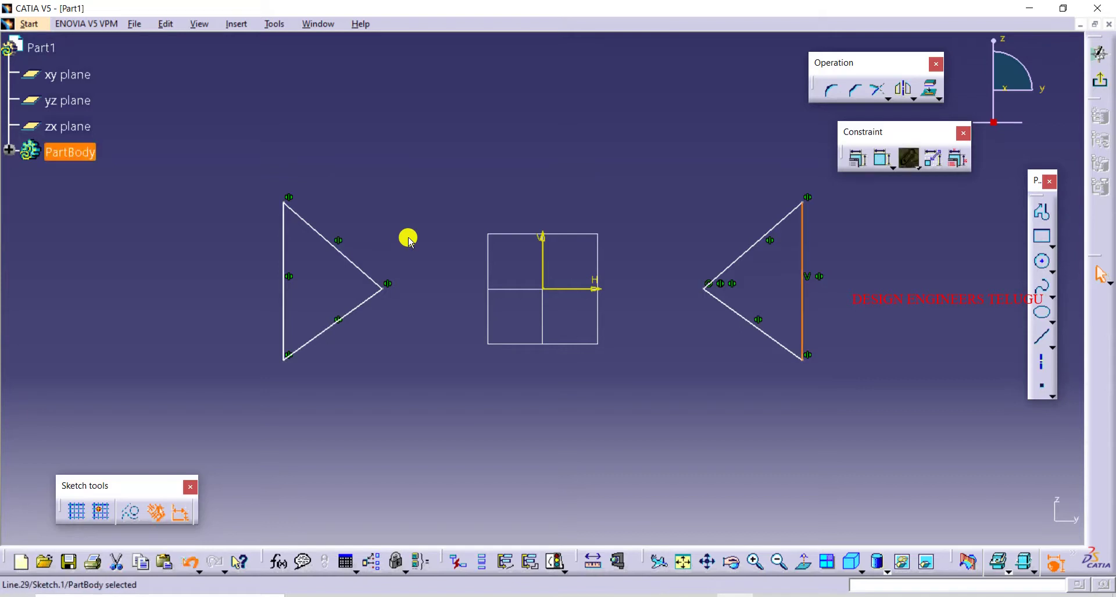
{"action": "key", "text": "ctrl+z"}
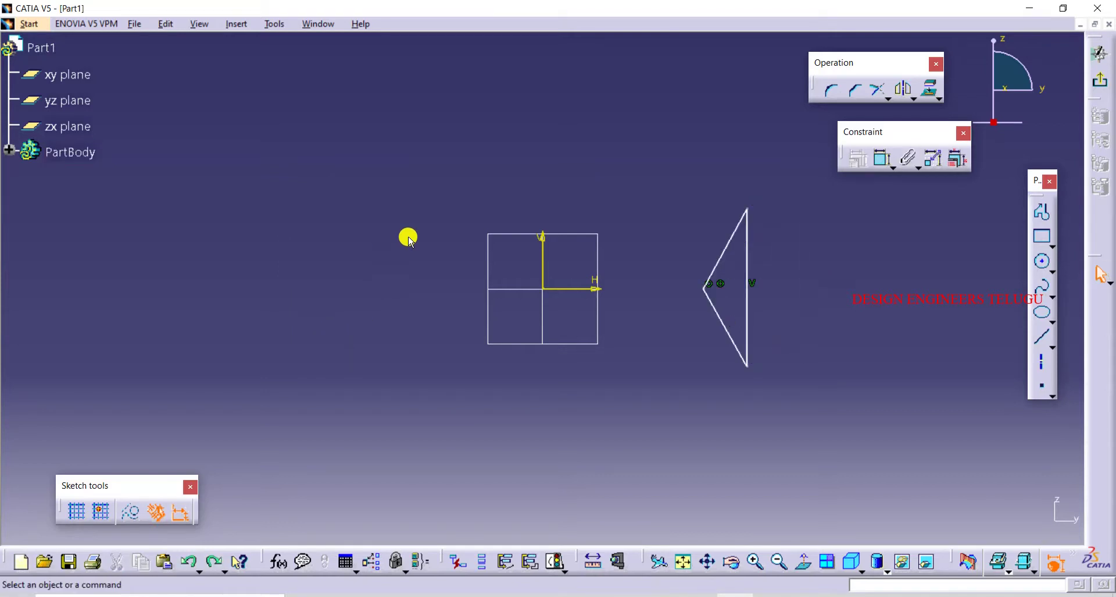
{"action": "left_click", "coordinate": [913, 94]}
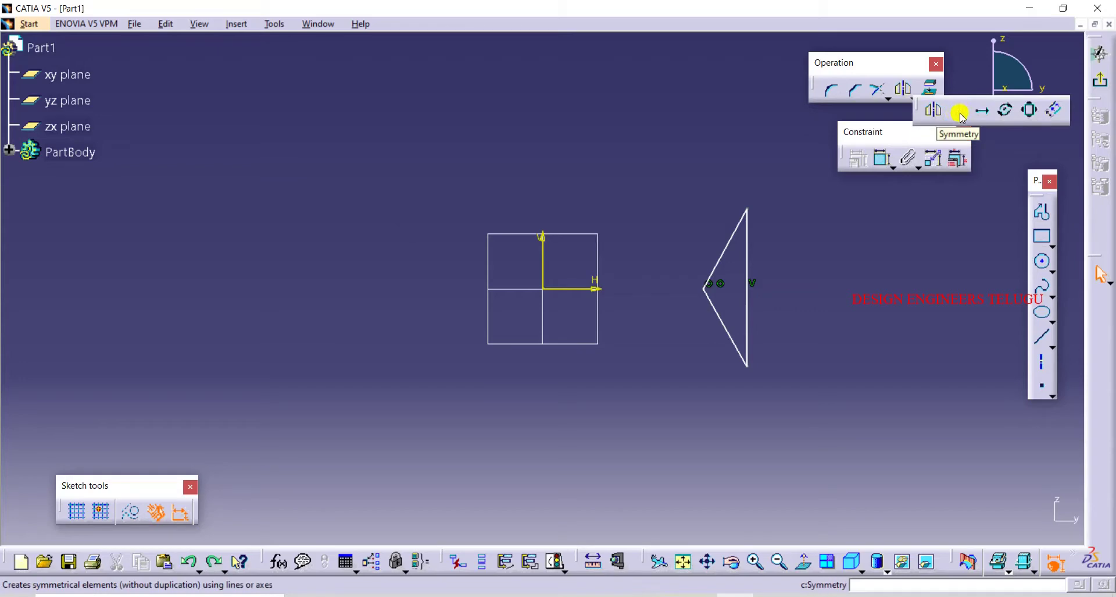
{"action": "left_click", "coordinate": [960, 113]}
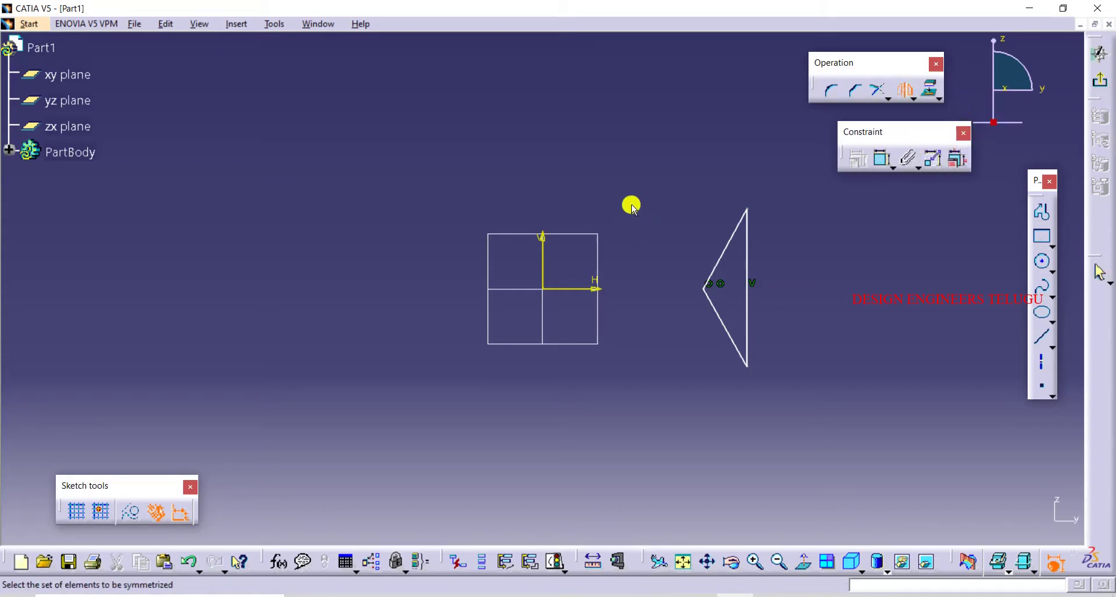
{"action": "key", "text": "ctrl+a"}
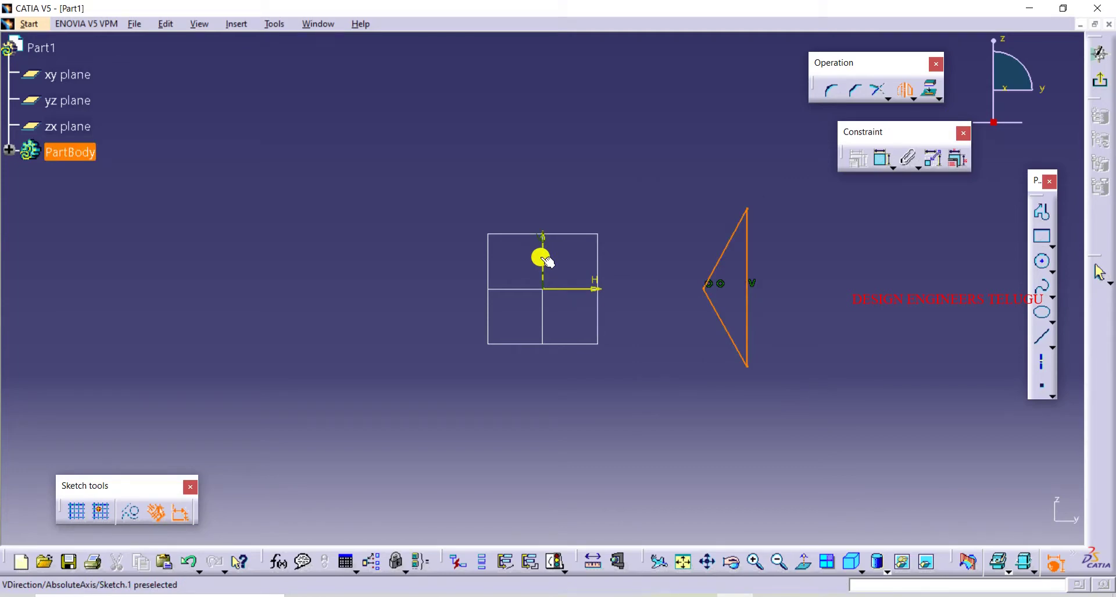
{"action": "left_click", "coordinate": [546, 261]}
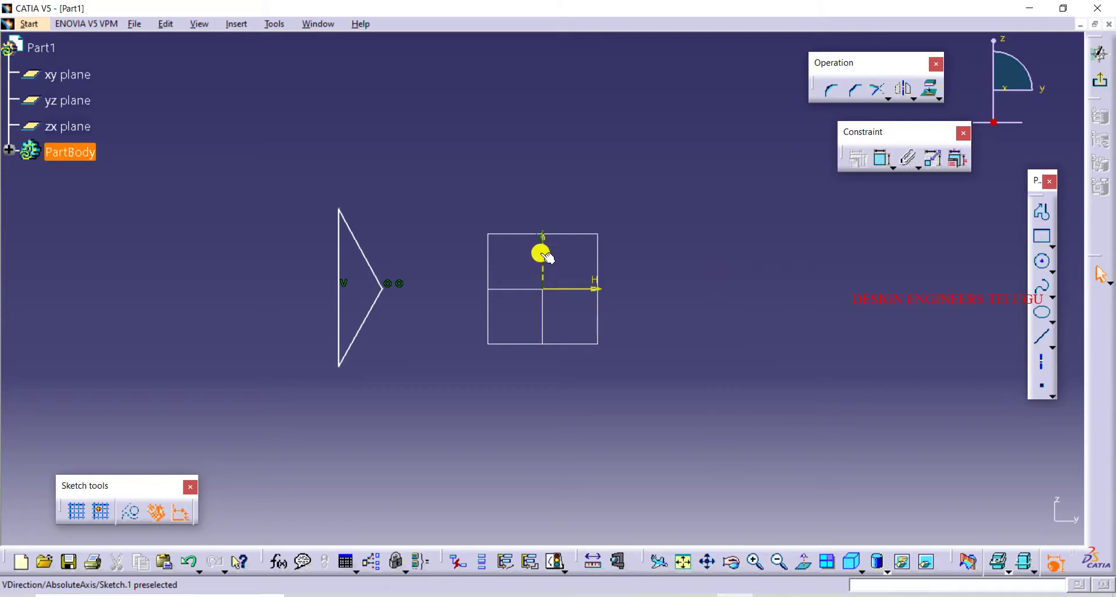
{"action": "left_click", "coordinate": [534, 250]}
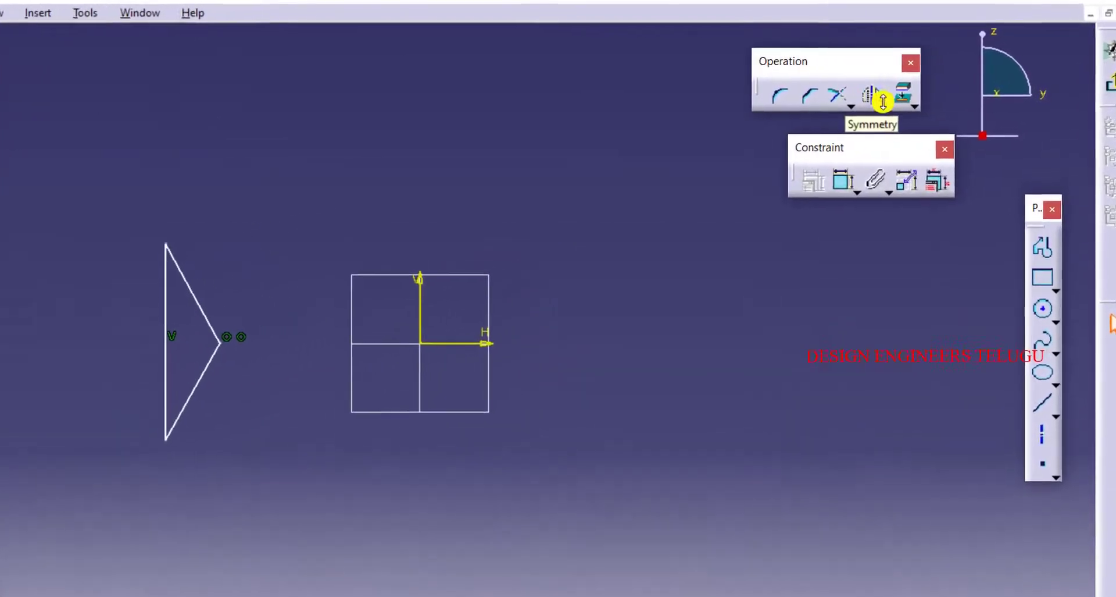
Step: Dismiss the transformation flyout and box-select the left triangle with its constraints
{"action": "left_click", "coordinate": [893, 100]}
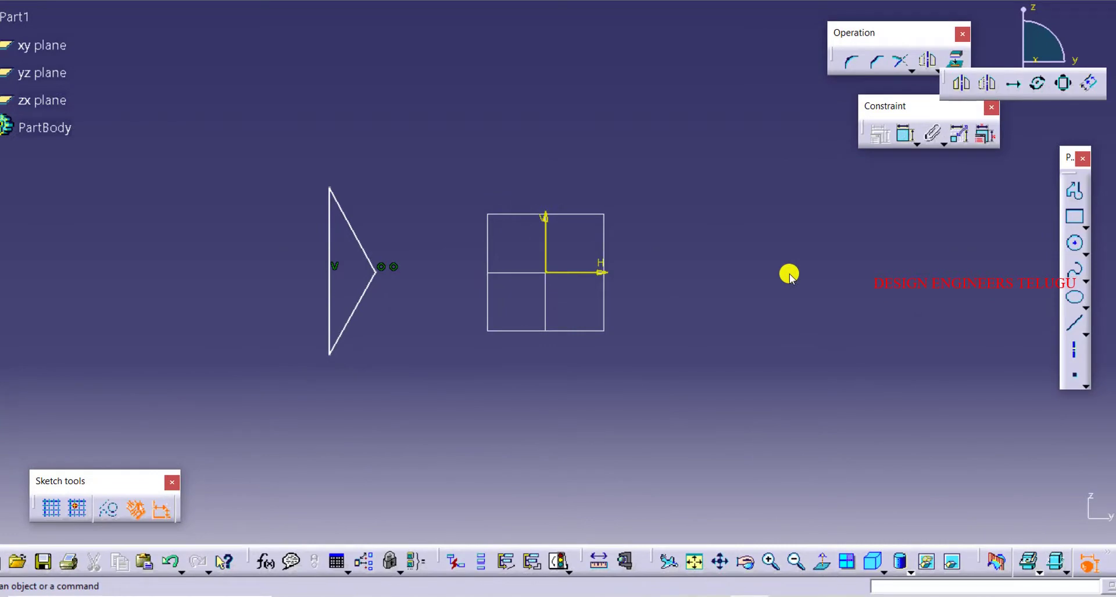
{"action": "left_click", "coordinate": [752, 242]}
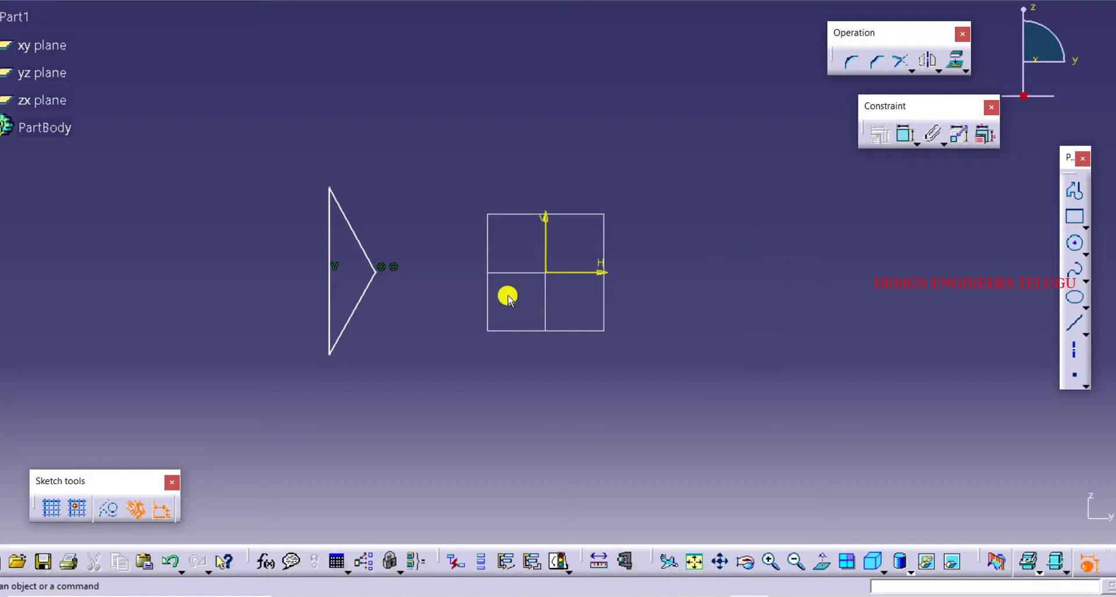
{"action": "left_click_drag", "start_coordinate": [268, 150], "coordinate": [437, 400]}
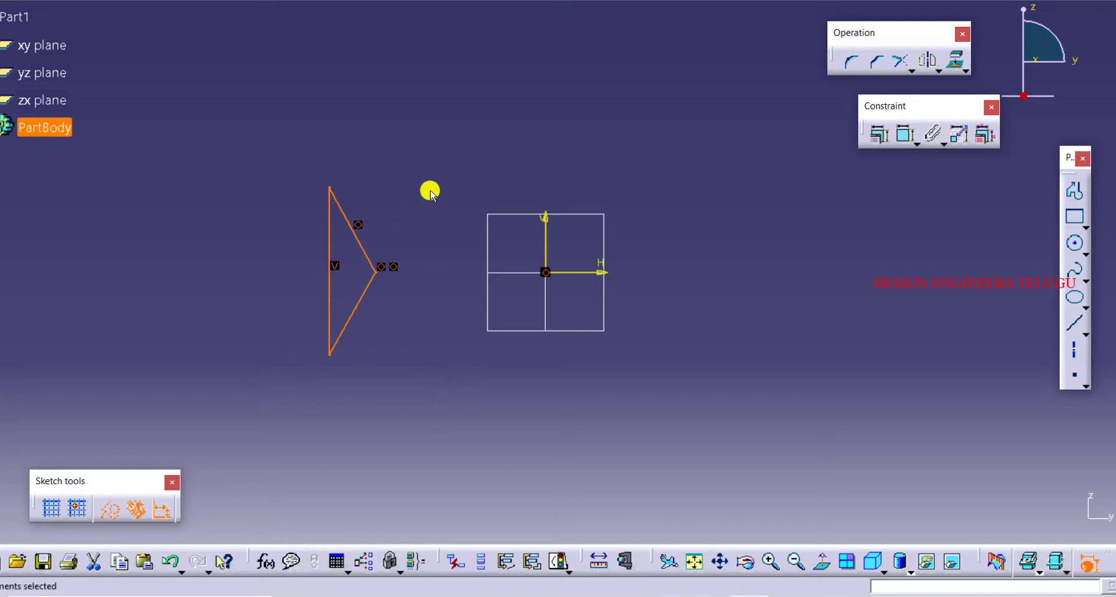
Step: Ctrl-drag a copy of the left triangle onto the sketch origin
{"action": "left_click", "coordinate": [687, 196]}
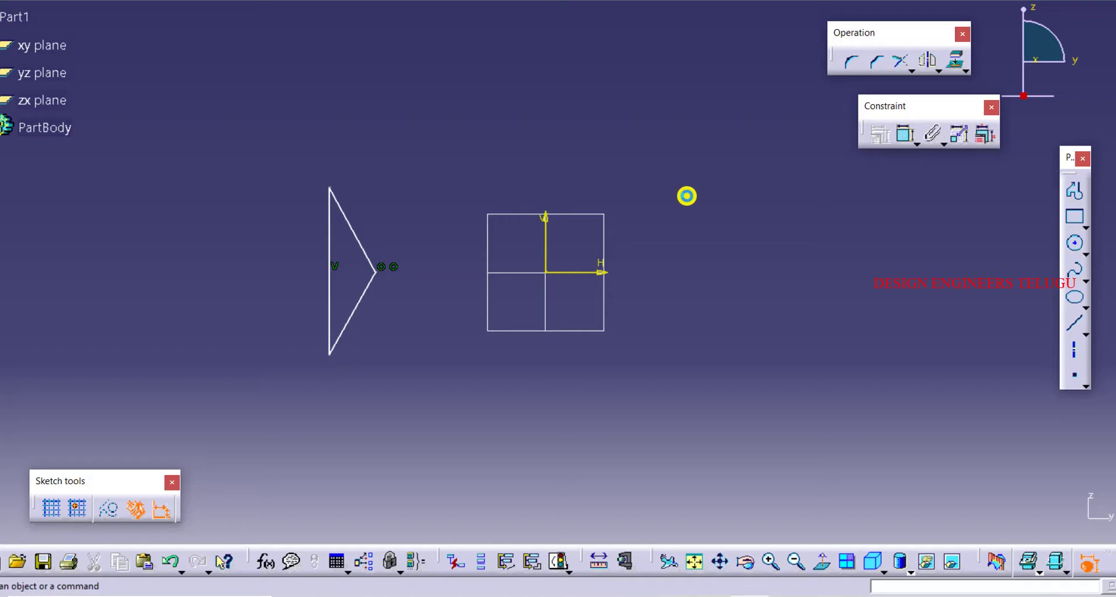
{"action": "key", "text": "ctrl+a"}
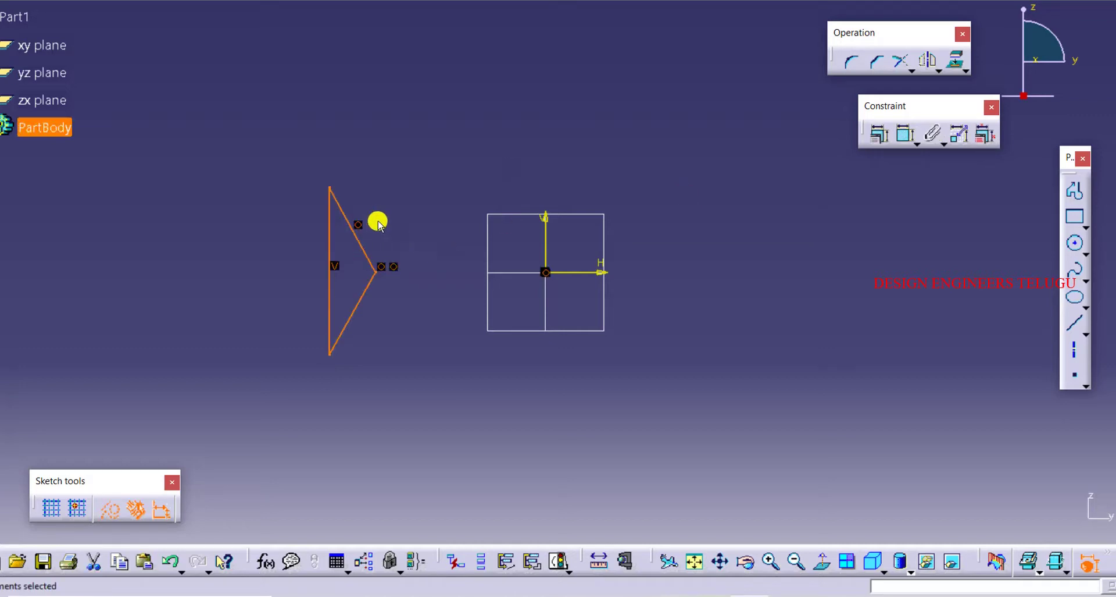
{"action": "left_click", "coordinate": [413, 223]}
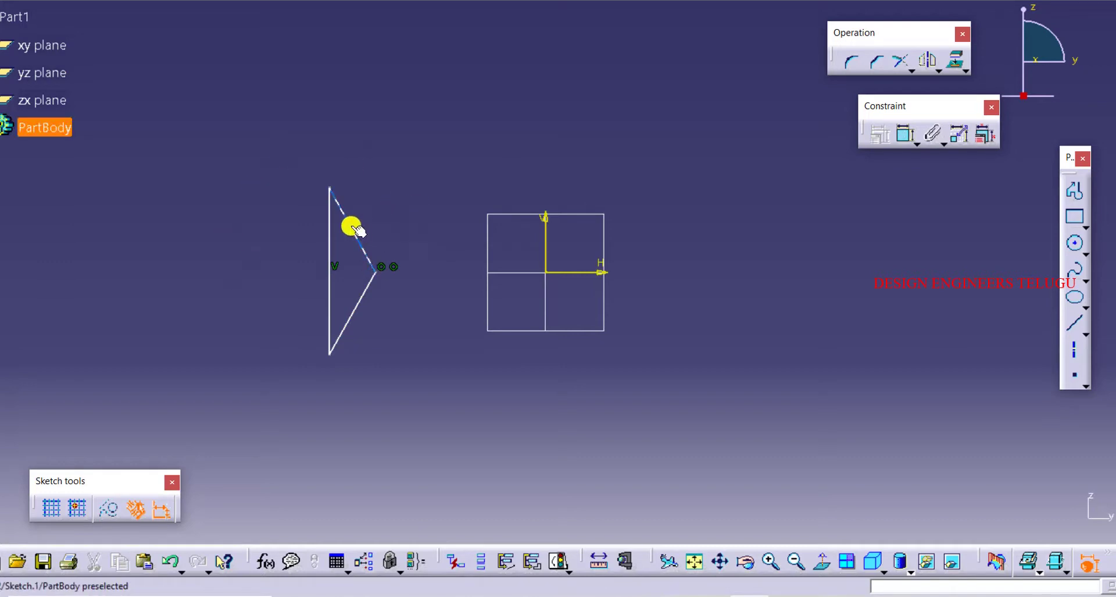
{"action": "left_click_drag", "start_coordinate": [354, 227], "coordinate": [502, 223]}
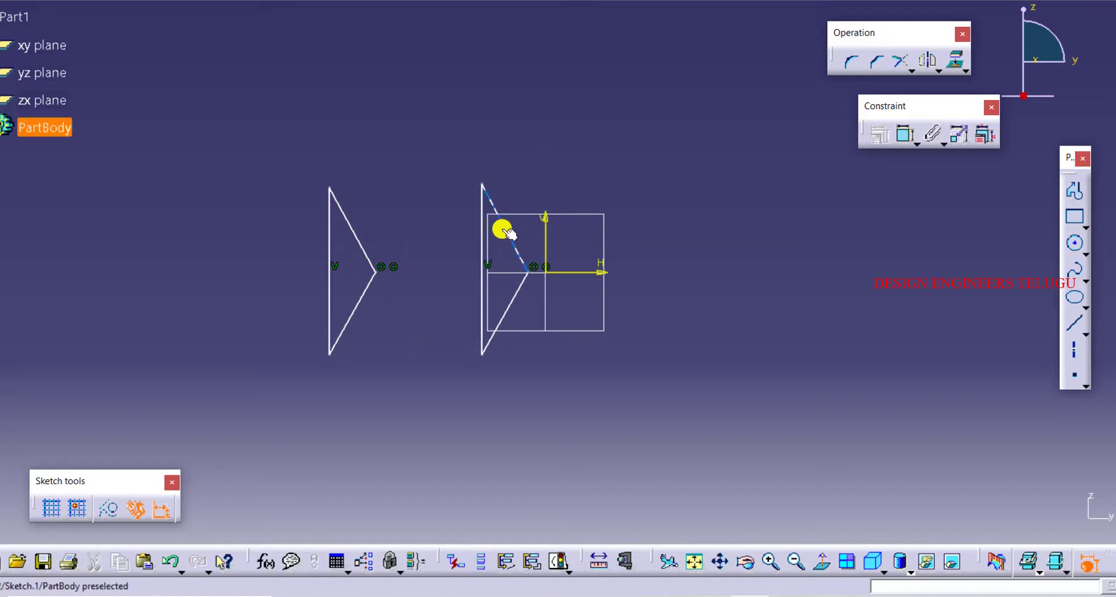
Step: Box-select the origin triangle and copy it further right and slightly lower
{"action": "left_click_drag", "start_coordinate": [439, 156], "coordinate": [578, 411]}
{"action": "left_click", "coordinate": [574, 381]}
{"action": "left_click_drag", "start_coordinate": [448, 152], "coordinate": [551, 380]}
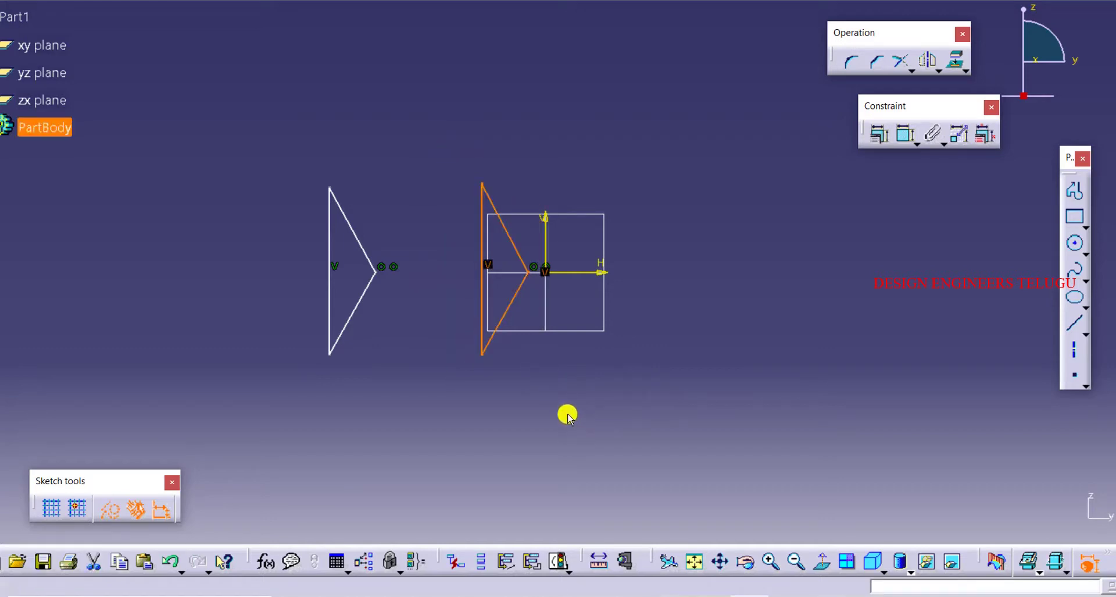
{"action": "mouse_move", "coordinate": [517, 292]}
{"action": "left_mouse_down"}
{"action": "mouse_move", "coordinate": [654, 382]}
{"action": "mouse_move", "coordinate": [727, 313]}
{"action": "left_mouse_up"}
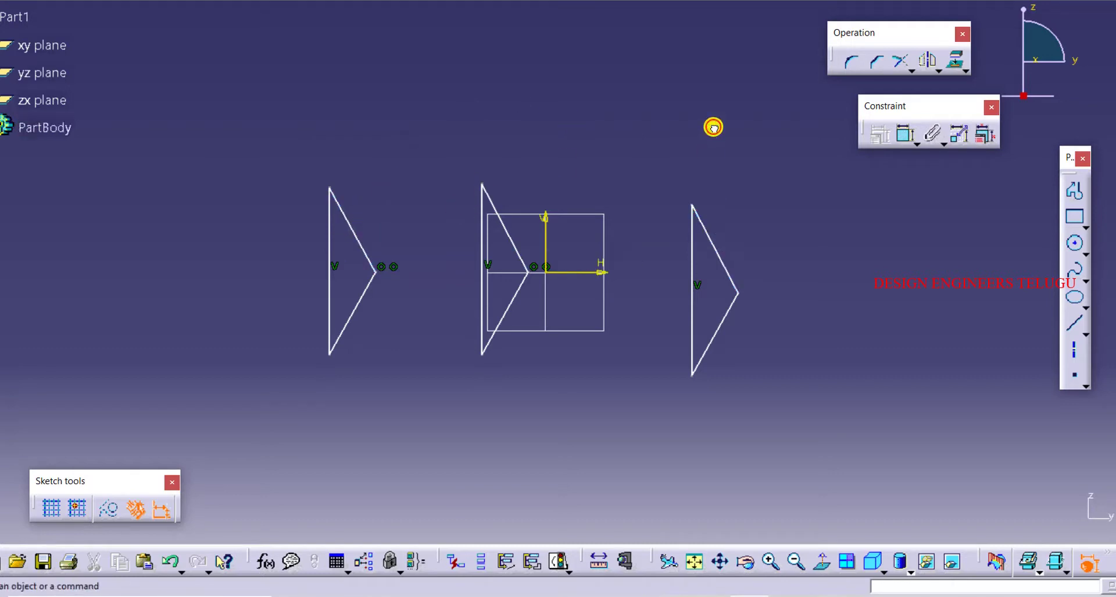
Step: Copy the left triangle just to its right, between it and the origin triangle
{"action": "left_click", "coordinate": [939, 70]}
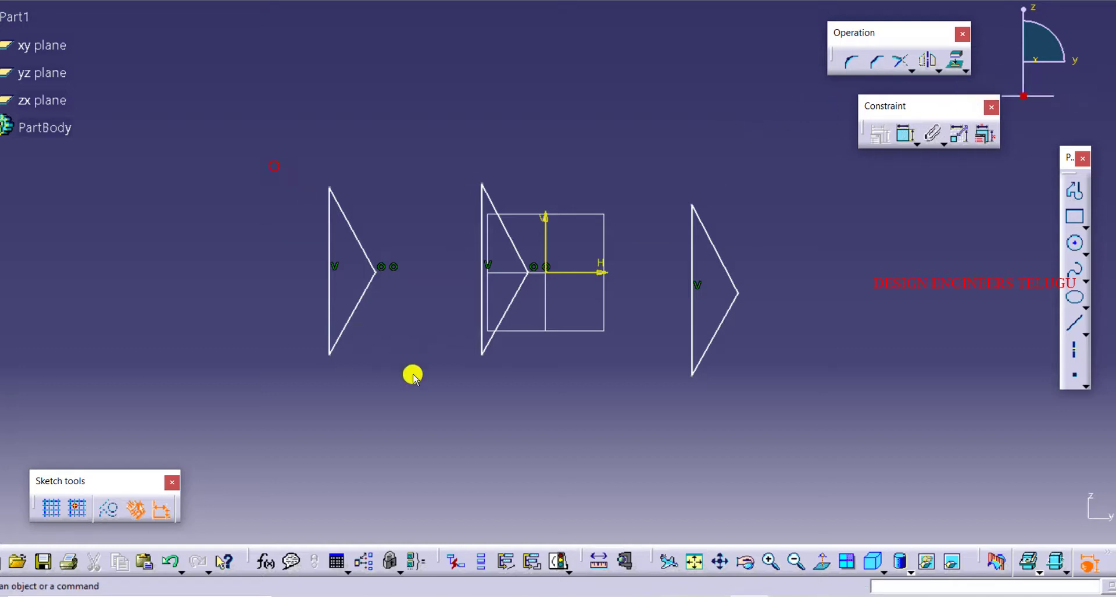
{"action": "left_click_drag", "start_coordinate": [413, 376], "coordinate": [412, 381]}
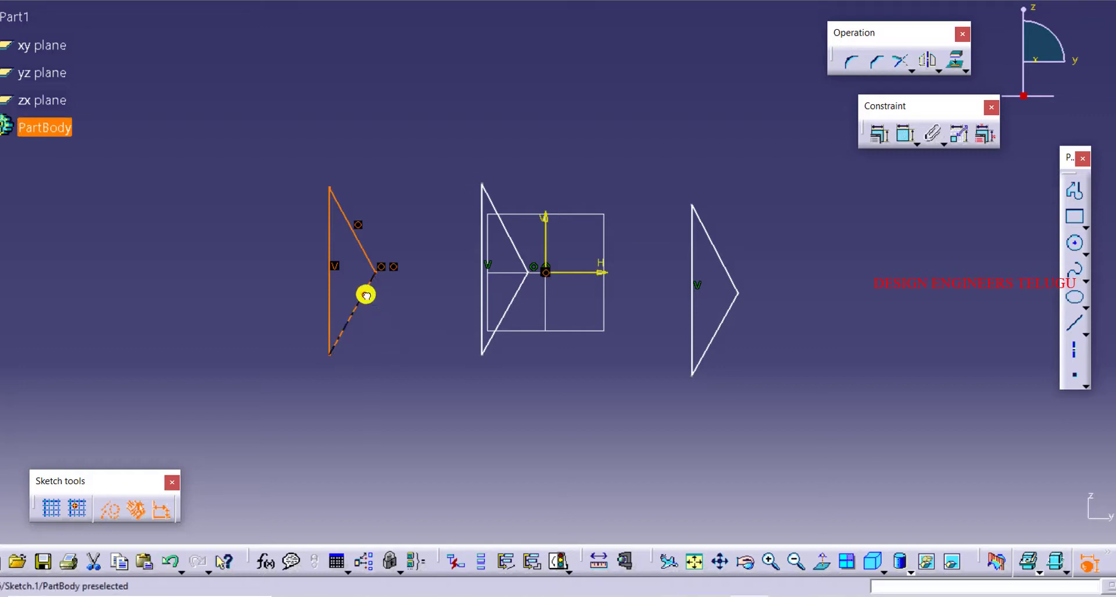
{"action": "mouse_move", "coordinate": [366, 294]}
{"action": "left_mouse_down"}
{"action": "mouse_move", "coordinate": [465, 289]}
{"action": "mouse_move", "coordinate": [465, 299]}
{"action": "left_mouse_up"}
{"action": "left_click", "coordinate": [469, 149]}
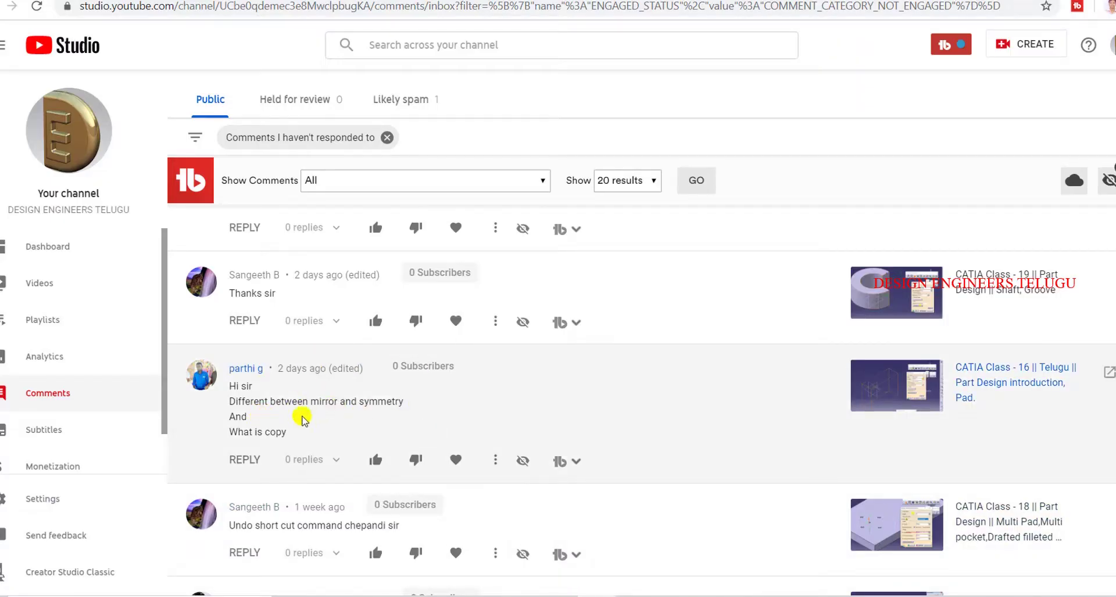
{"action": "scroll", "coordinate": [303, 427], "scroll_direction": "down", "scroll_amount": 2}
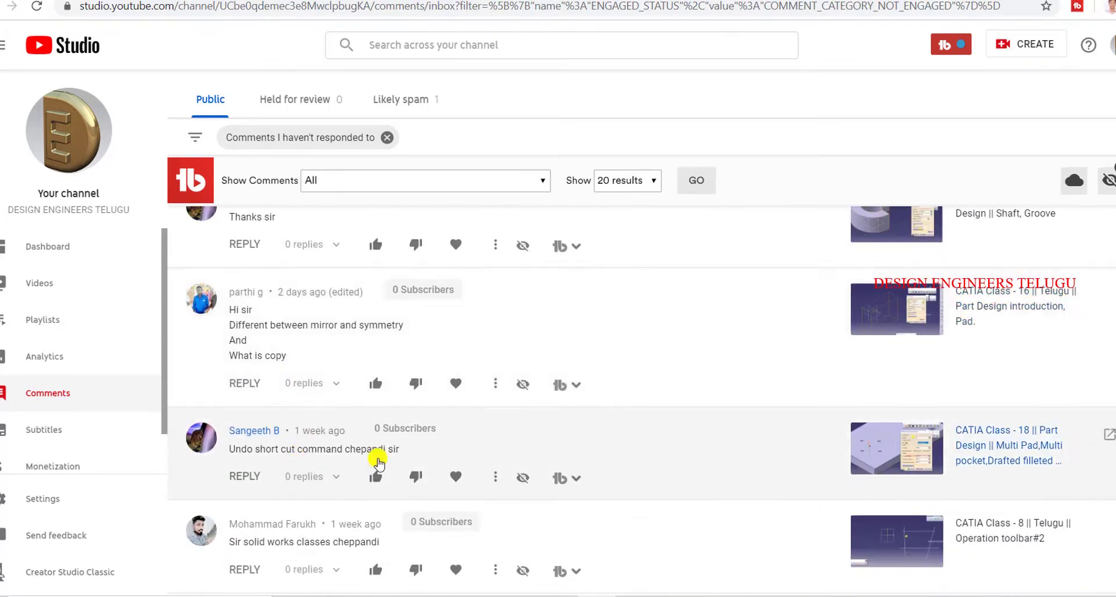
{"action": "scroll", "coordinate": [271, 378], "scroll_direction": "down", "scroll_amount": 1}
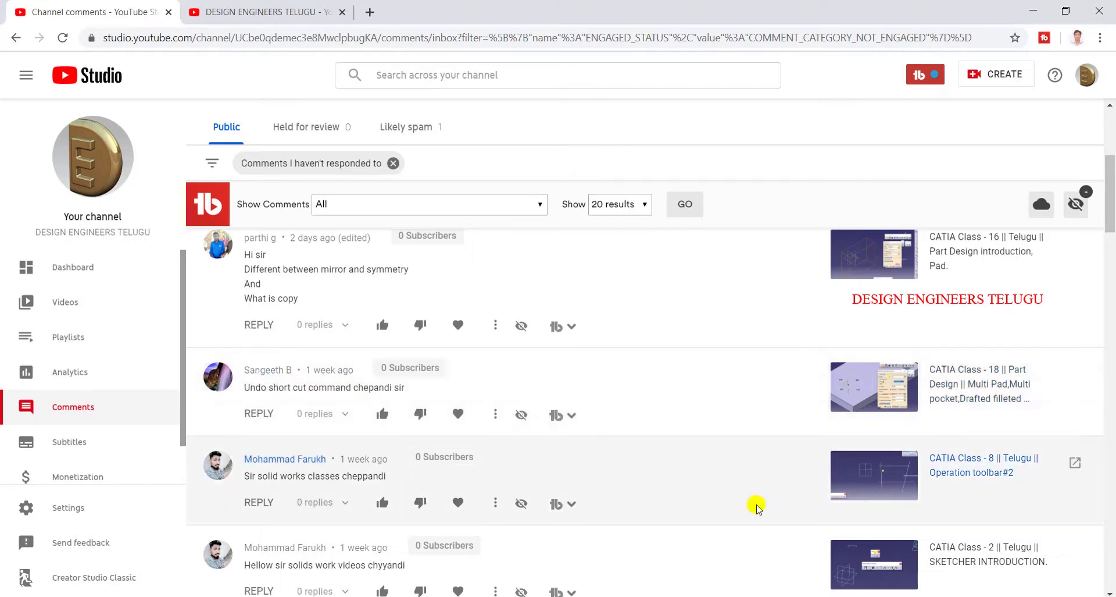
{"action": "key", "text": "alt+Tab"}
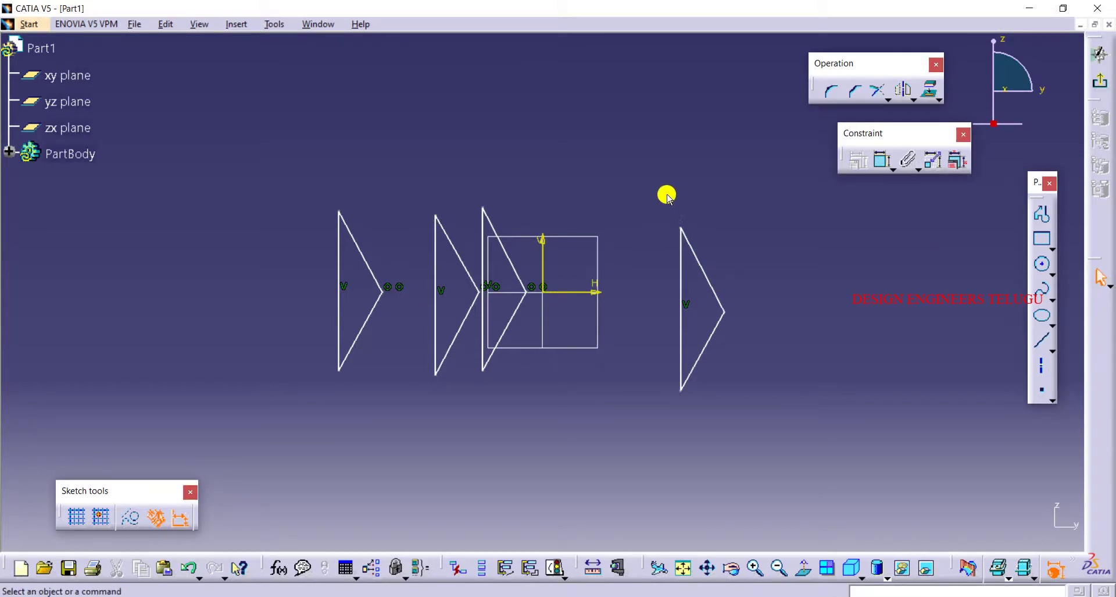
Step: Draw a Profile right of the triangles through four corner points
{"action": "left_click", "coordinate": [661, 174]}
{"action": "left_click", "coordinate": [1042, 214]}
{"action": "left_click", "coordinate": [760, 320]}
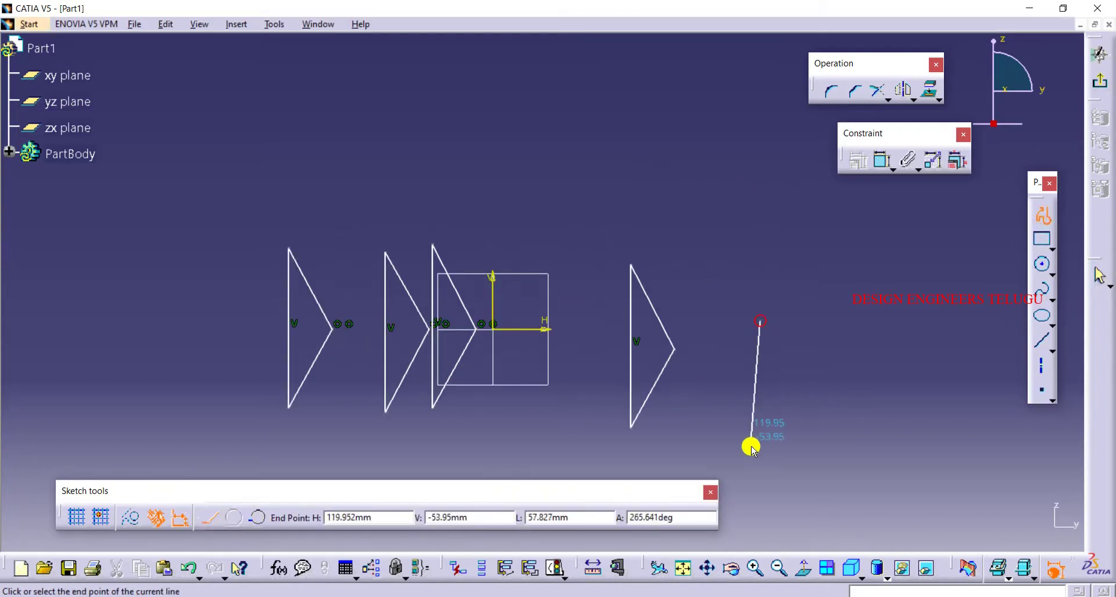
{"action": "left_click", "coordinate": [751, 445]}
{"action": "left_click", "coordinate": [950, 429]}
{"action": "left_click", "coordinate": [933, 258]}
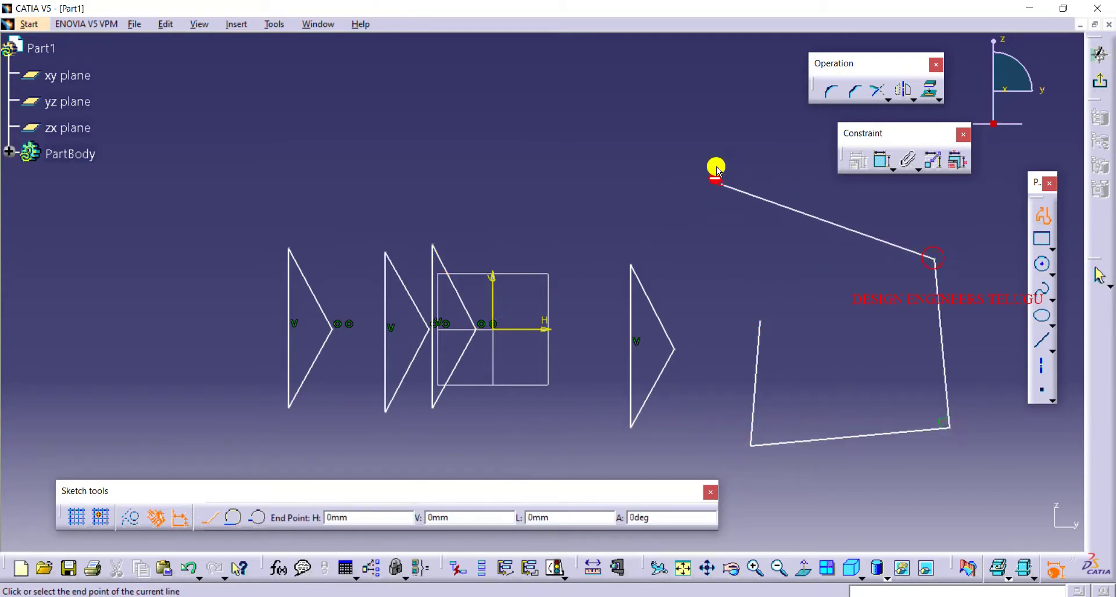
Step: Add two more vertices up-left and near the top, then undo both
{"action": "left_click", "coordinate": [721, 185]}
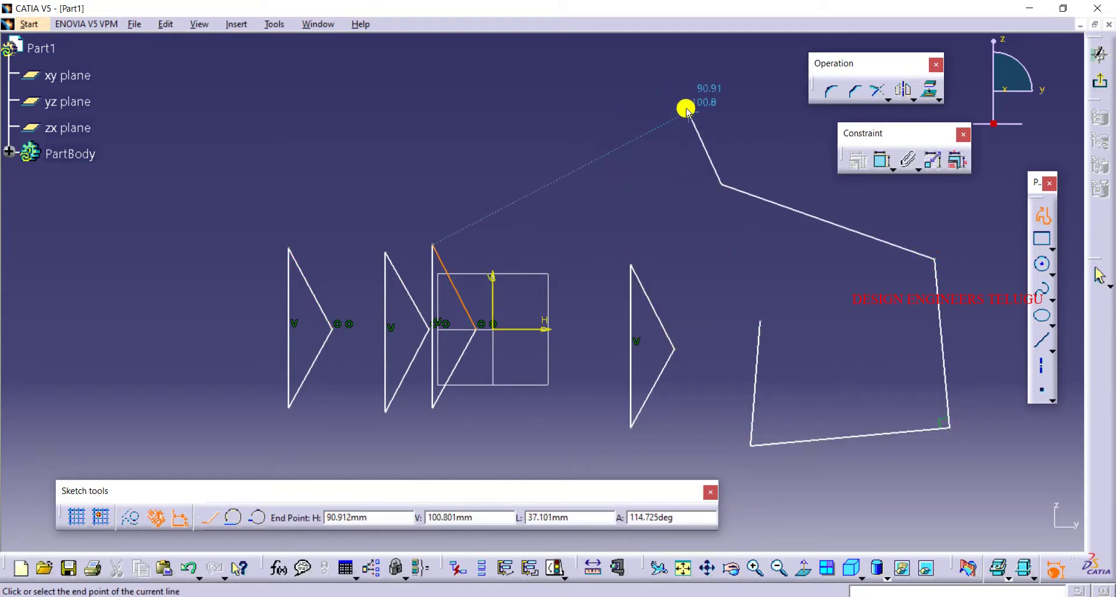
{"action": "left_click", "coordinate": [625, 86]}
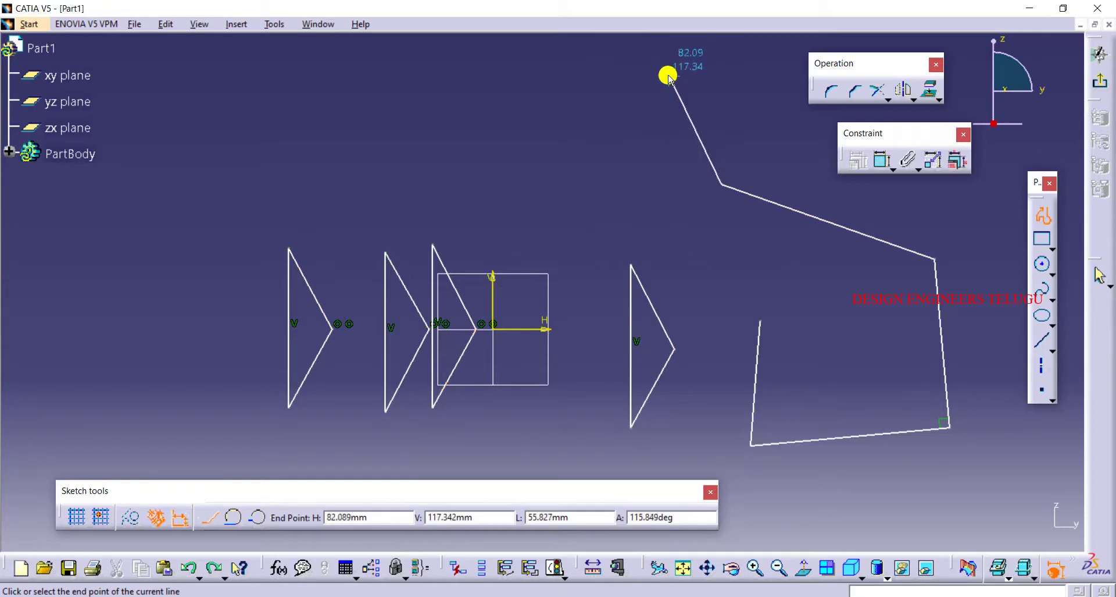
{"action": "key", "text": "ctrl+z"}
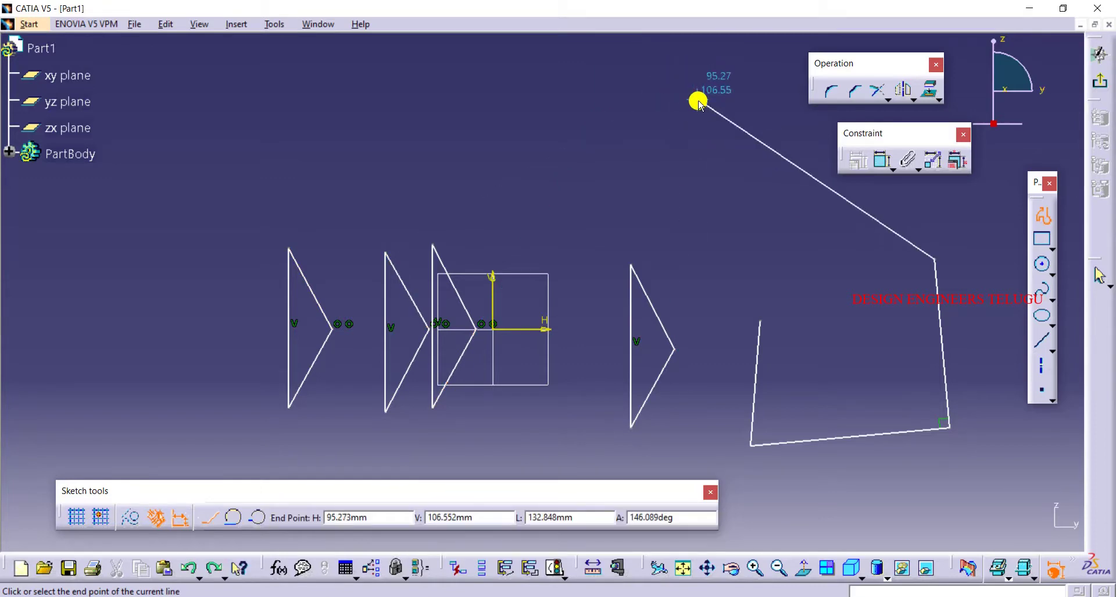
{"action": "key", "text": "ctrl+z"}
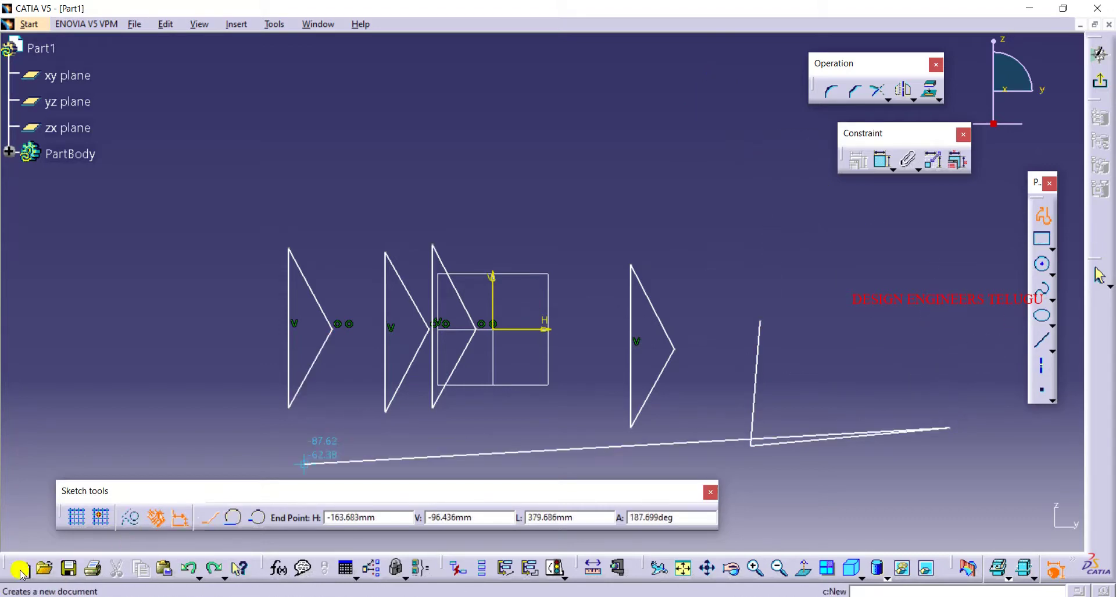
Step: Float the Standard toolbar, undo one more profile segment, then redo three segments
{"action": "left_click_drag", "start_coordinate": [11, 567], "coordinate": [36, 537]}
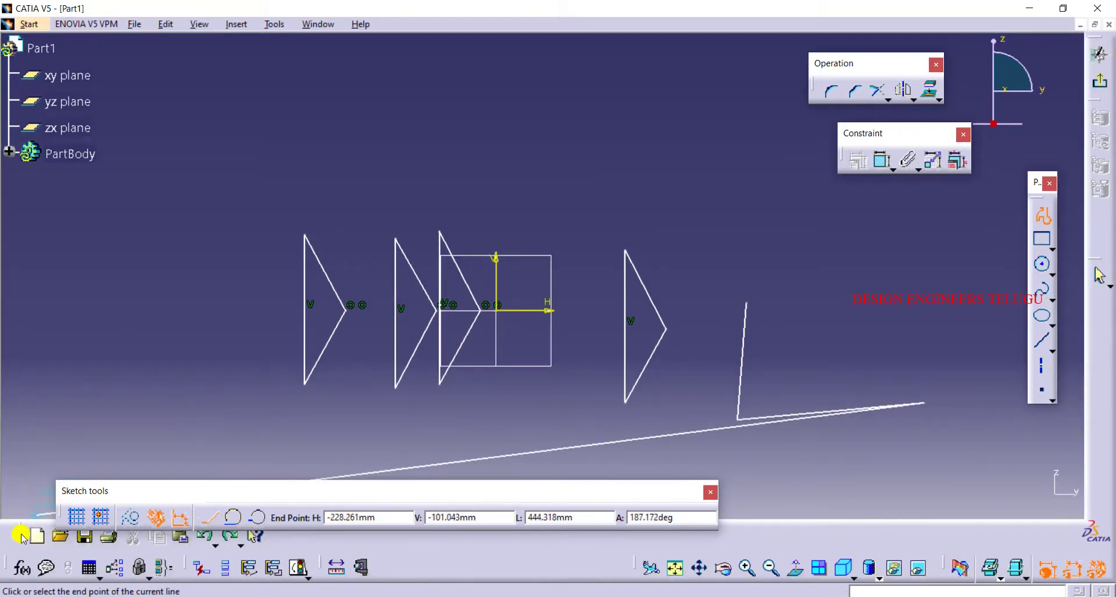
{"action": "left_click_drag", "start_coordinate": [22, 536], "coordinate": [49, 492]}
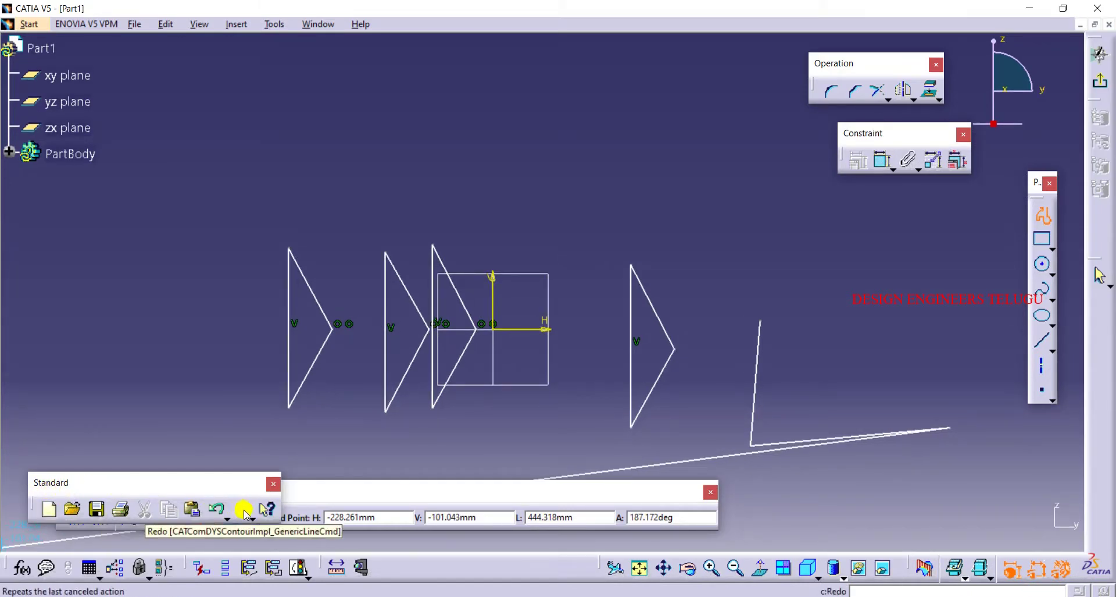
{"action": "left_click", "coordinate": [217, 510]}
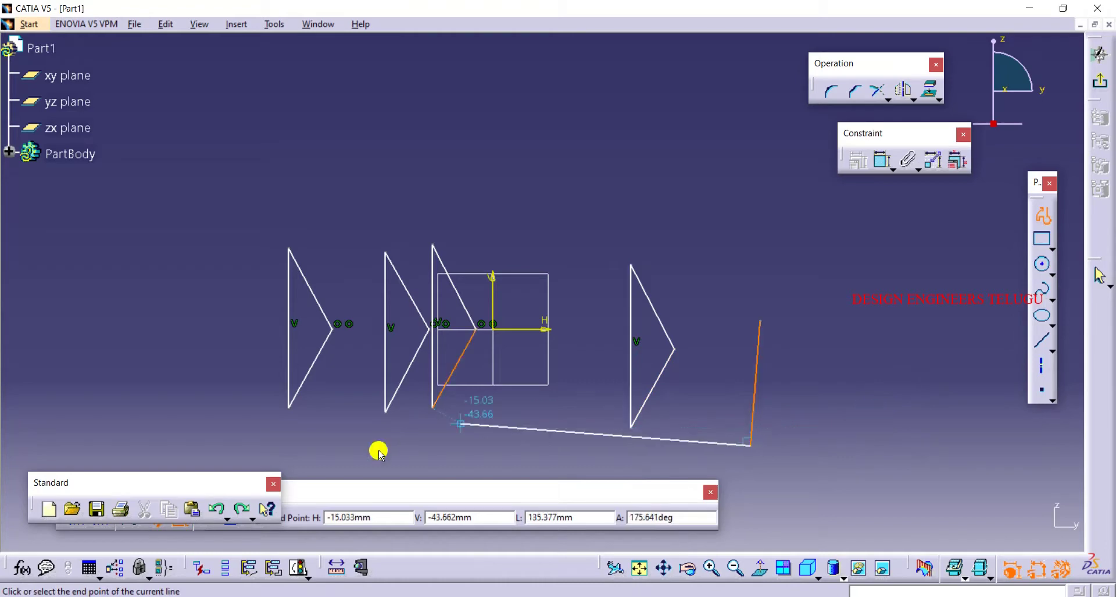
{"action": "left_click", "coordinate": [243, 513]}
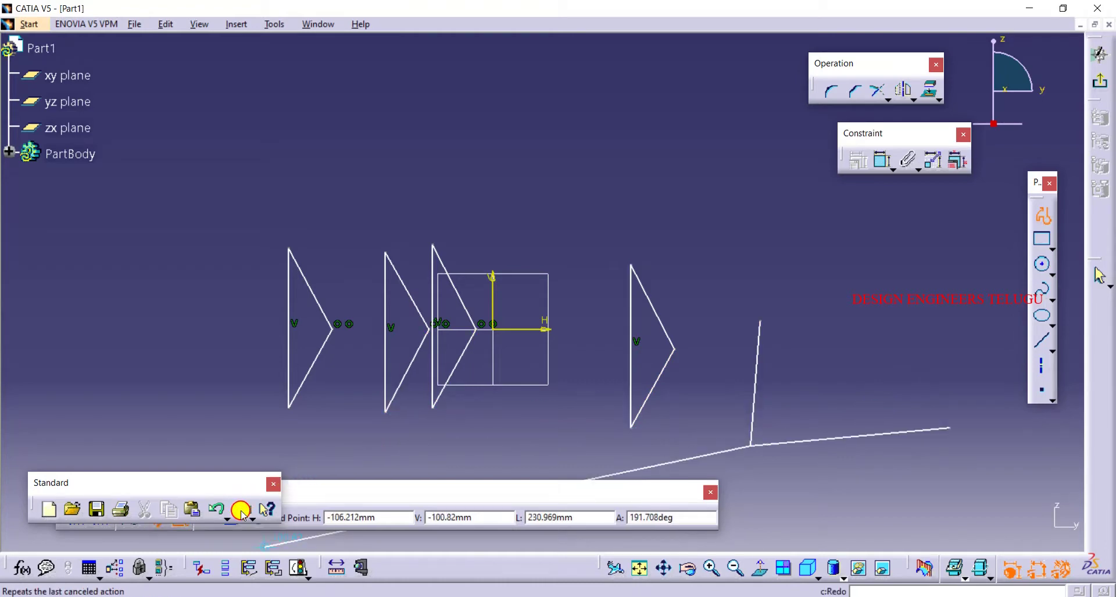
{"action": "left_click", "coordinate": [242, 513]}
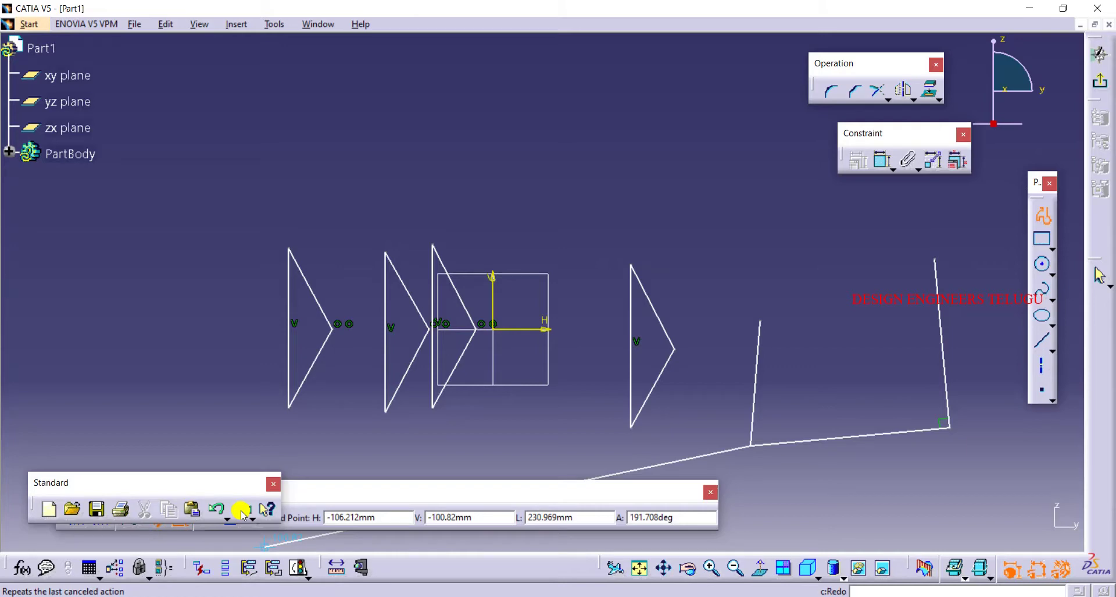
{"action": "left_click", "coordinate": [243, 513]}
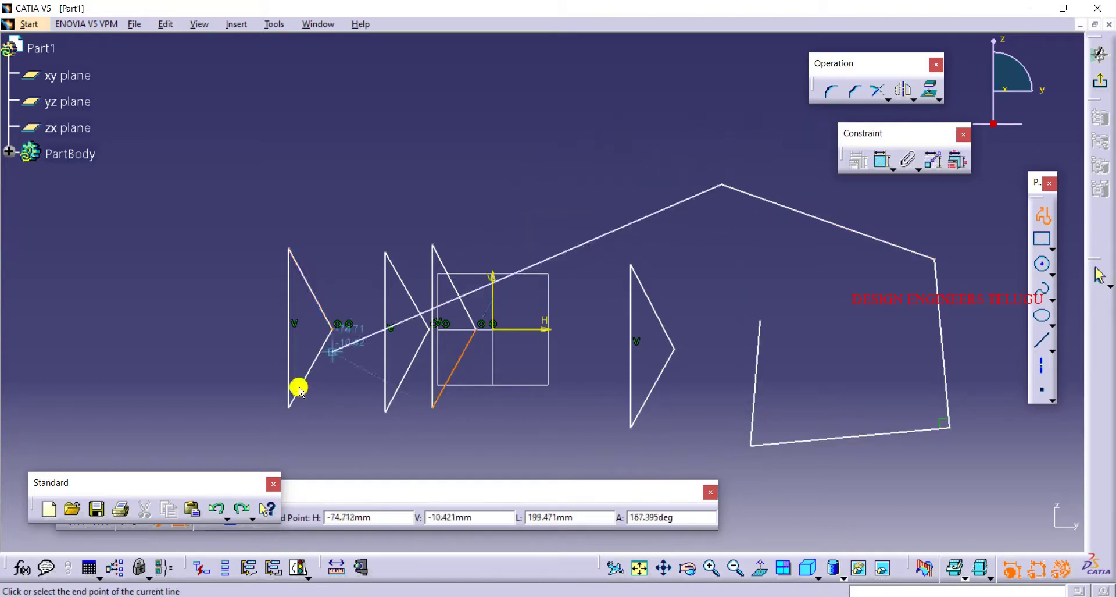
Step: End the open profile with Esc and box-select all the sketch geometry
{"action": "key", "text": "Escape"}
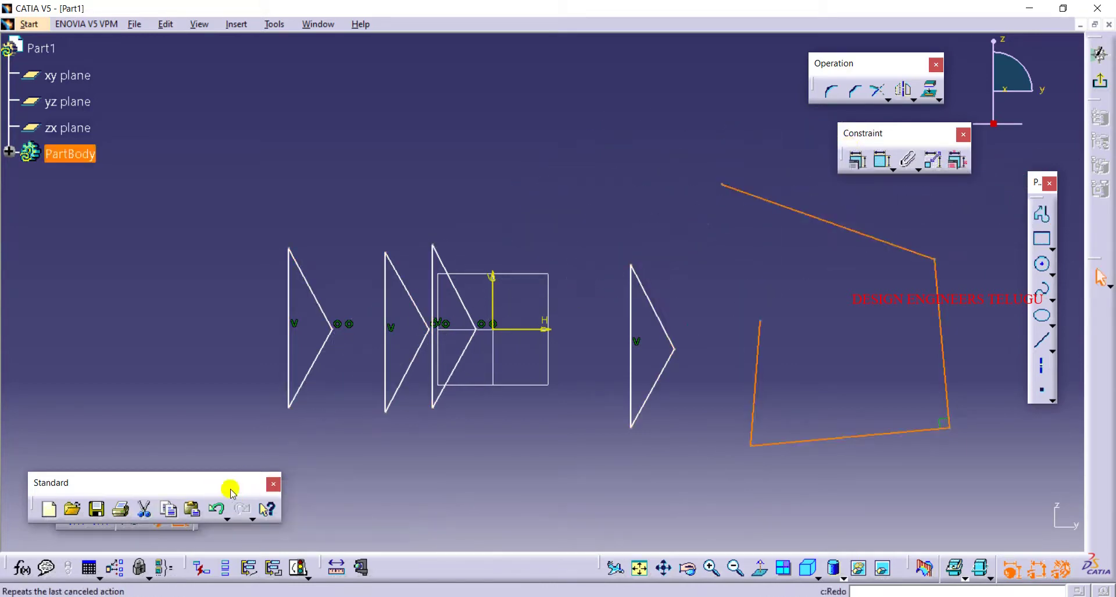
{"action": "left_click_drag", "start_coordinate": [225, 481], "coordinate": [221, 564]}
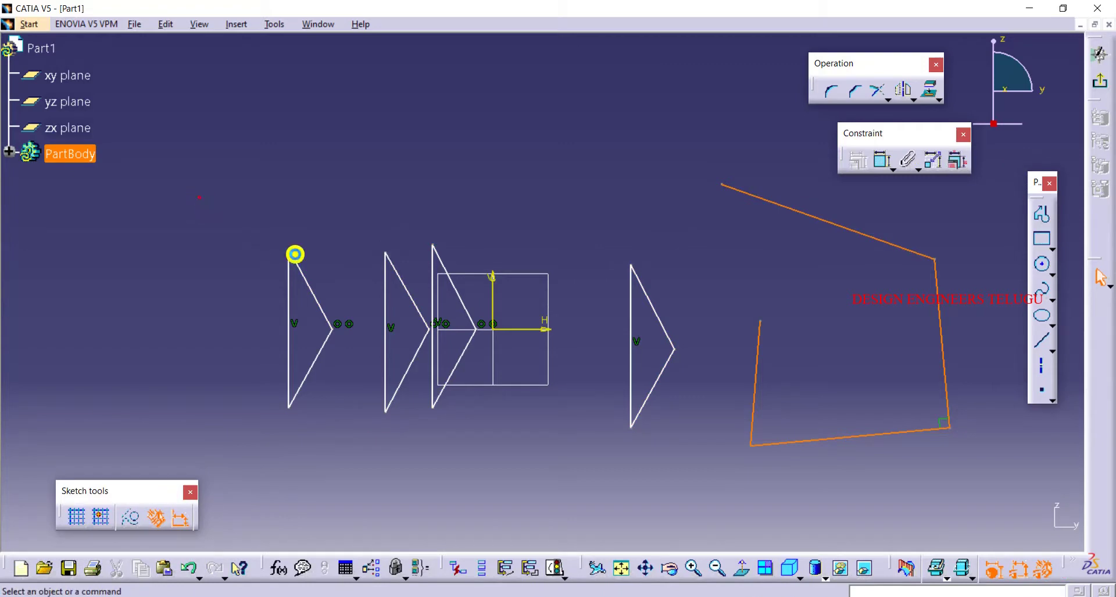
{"action": "left_click_drag", "start_coordinate": [200, 198], "coordinate": [1003, 487]}
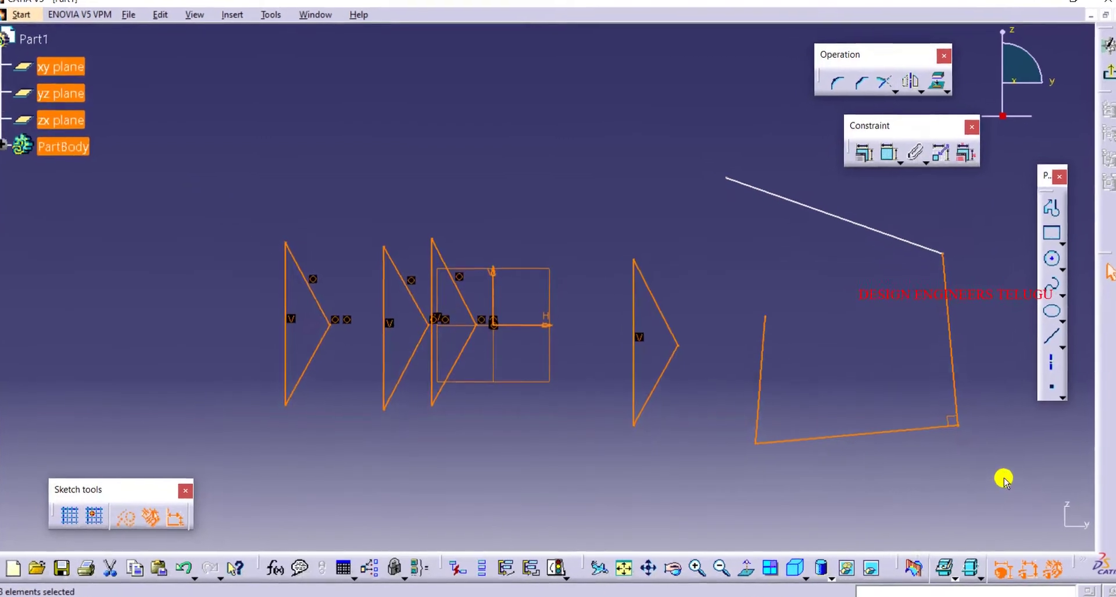
Step: Delete the selected triangles and profile lines, leaving only the sketch axes
{"action": "key", "text": "Delete"}
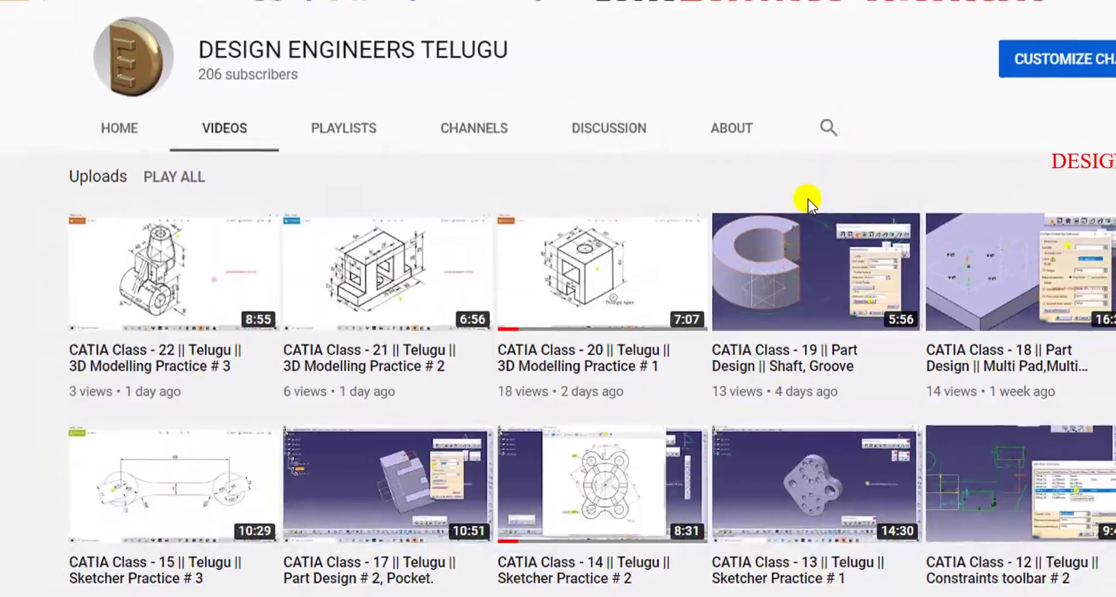
Step: Scroll the DESIGN ENGINEERS TELUGU uploads down to the older CATIA Classes 1–17
{"action": "scroll", "coordinate": [705, 336], "scroll_direction": "down", "scroll_amount": 3}
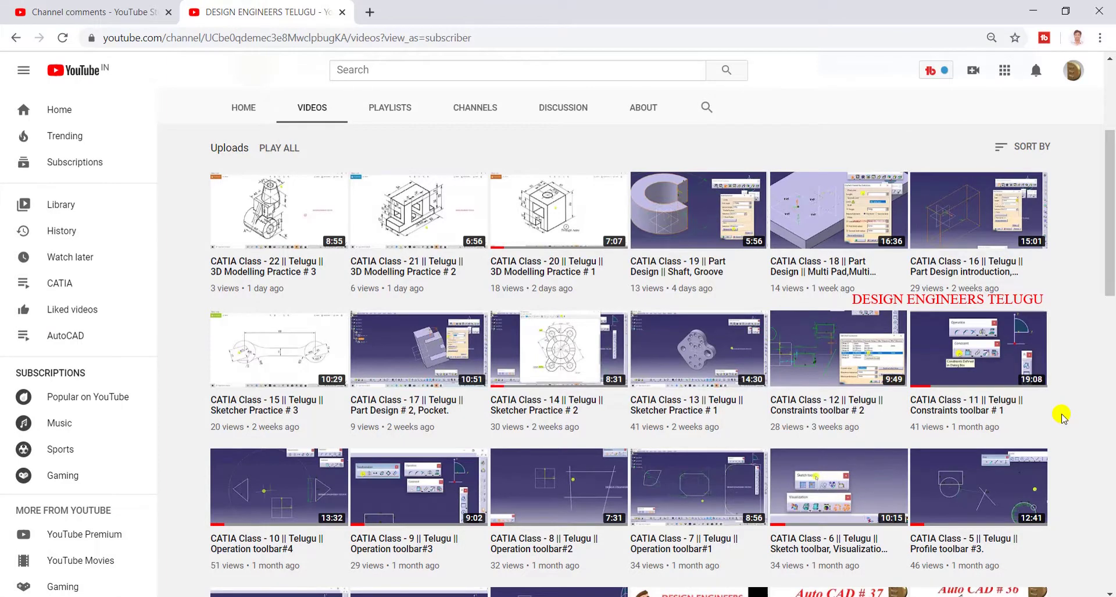
{"action": "scroll", "coordinate": [1061, 417], "scroll_direction": "down", "scroll_amount": 1}
{"action": "scroll", "coordinate": [1064, 415], "scroll_direction": "down", "scroll_amount": 1}
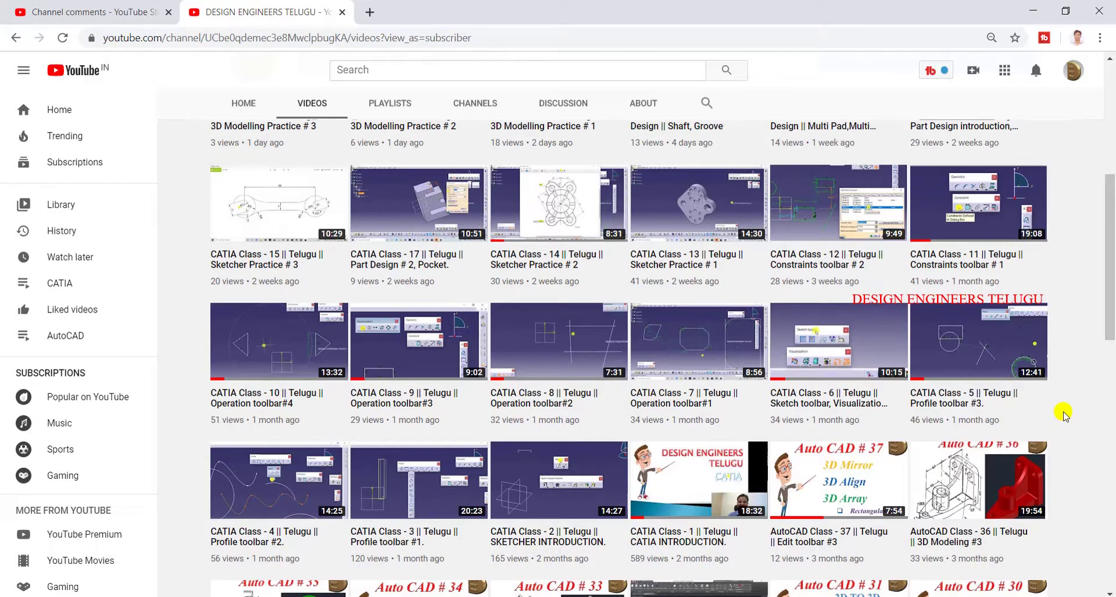
{"action": "mouse_move", "coordinate": [978, 486]}
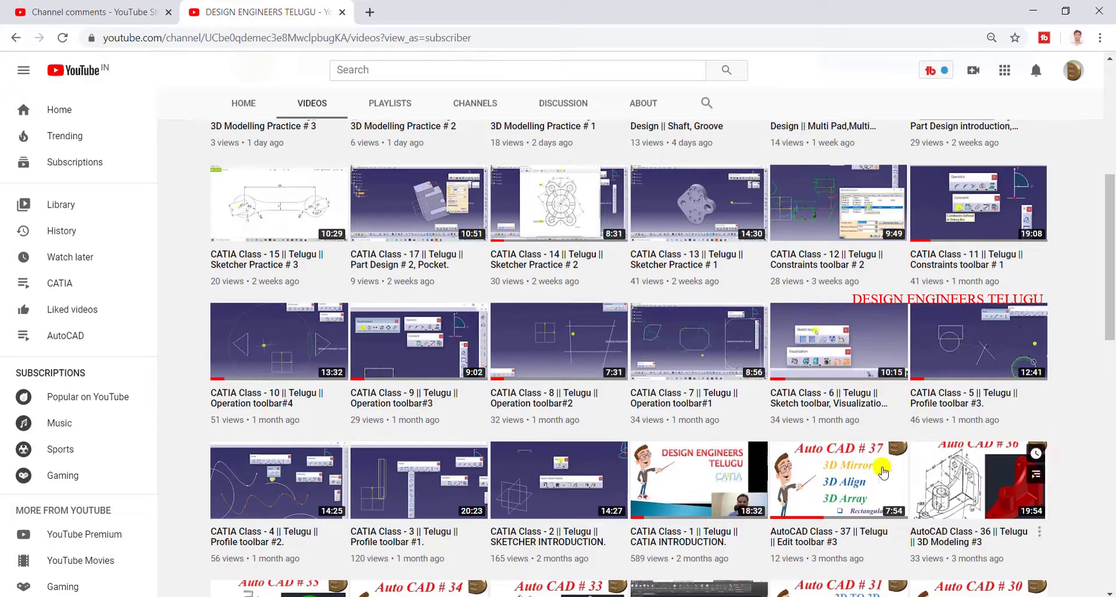
{"action": "scroll", "coordinate": [701, 523], "scroll_direction": "down", "scroll_amount": 1}
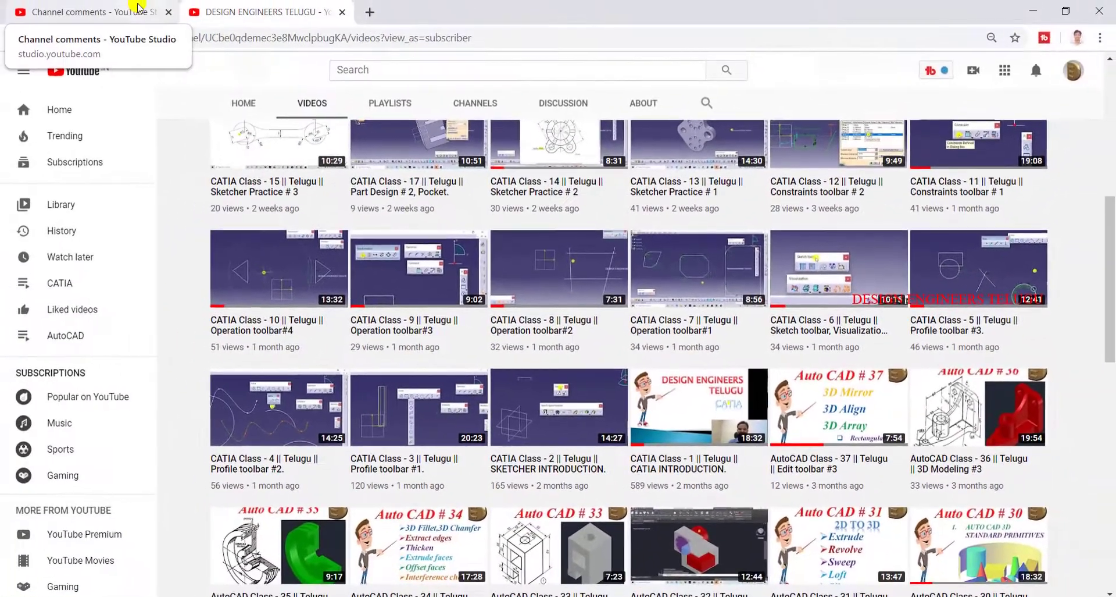
Step: On the channel comments page, like the comment asking about the undo shortcut
{"action": "left_click", "coordinate": [137, 6]}
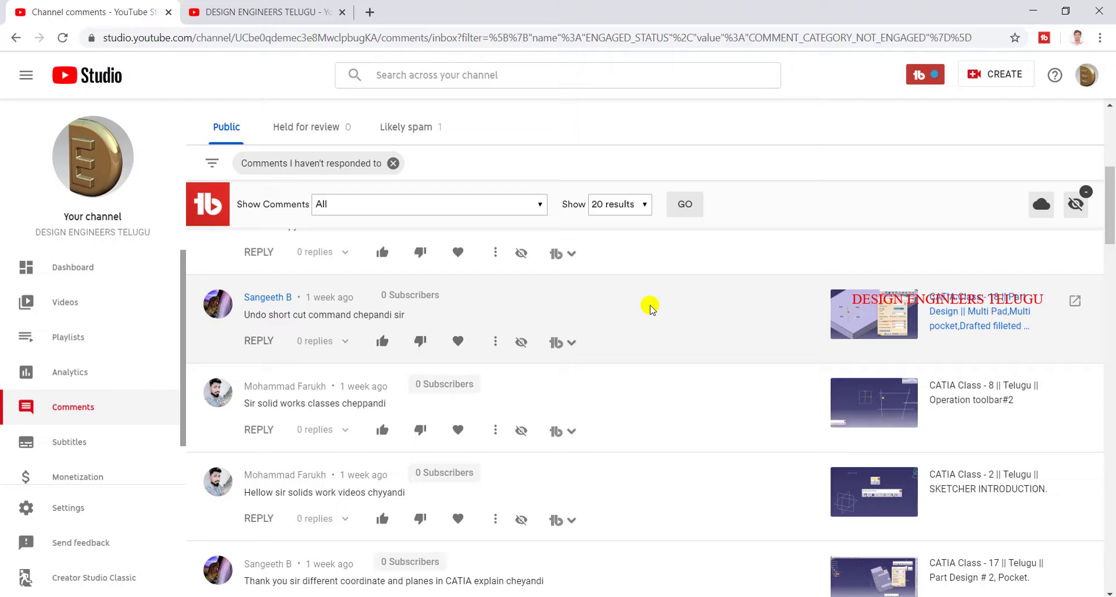
{"action": "left_click", "coordinate": [382, 341]}
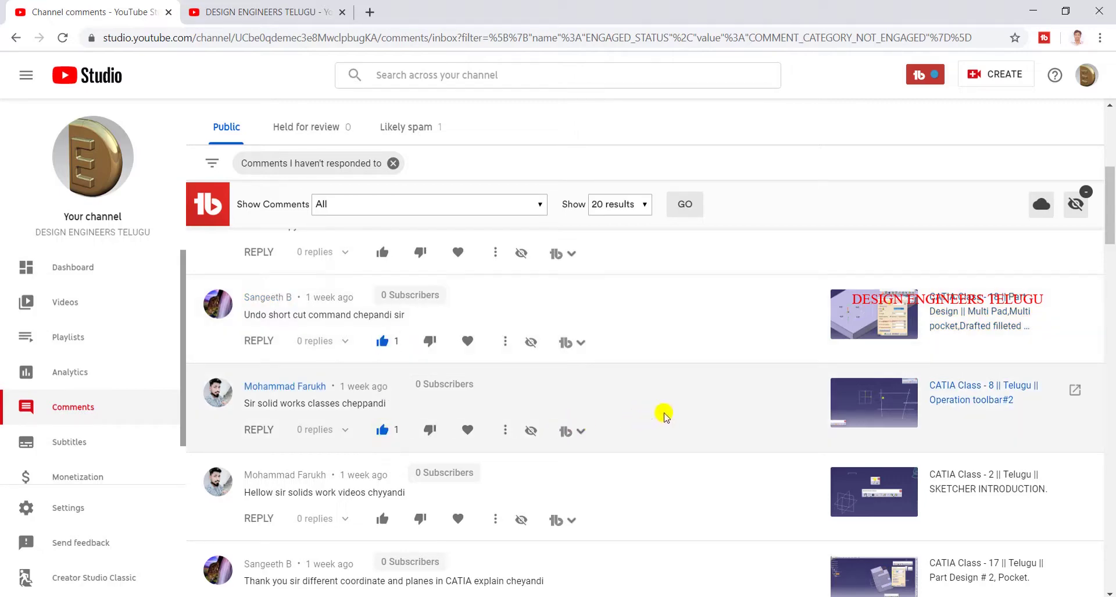
{"action": "scroll", "coordinate": [667, 414], "scroll_direction": "down", "scroll_amount": 1}
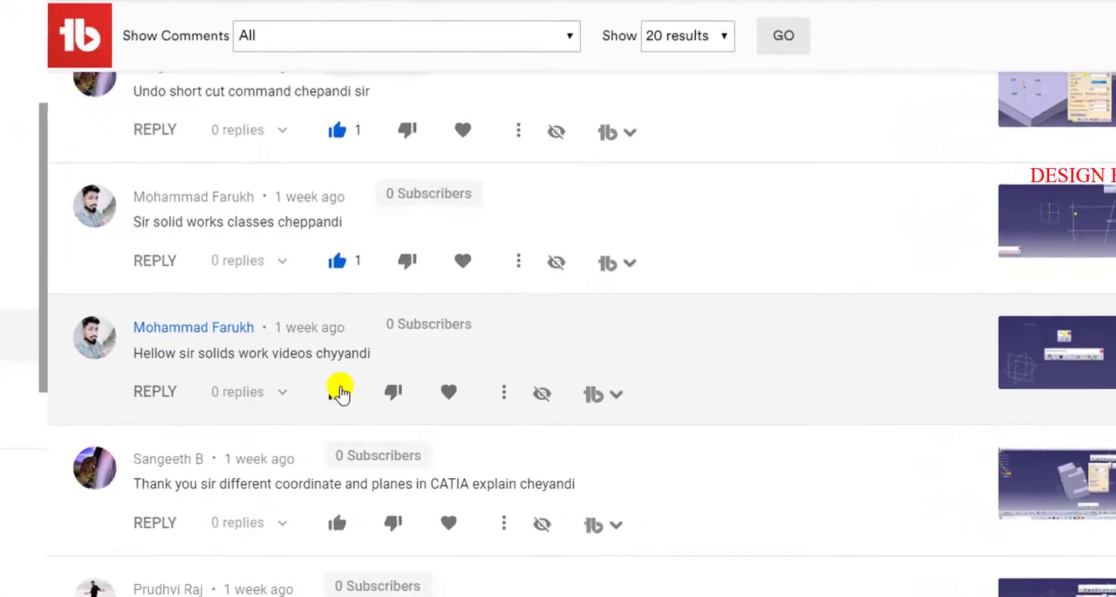
Step: Like the SolidWorks videos request and the mirror versus symmetry question
{"action": "left_click", "coordinate": [349, 406]}
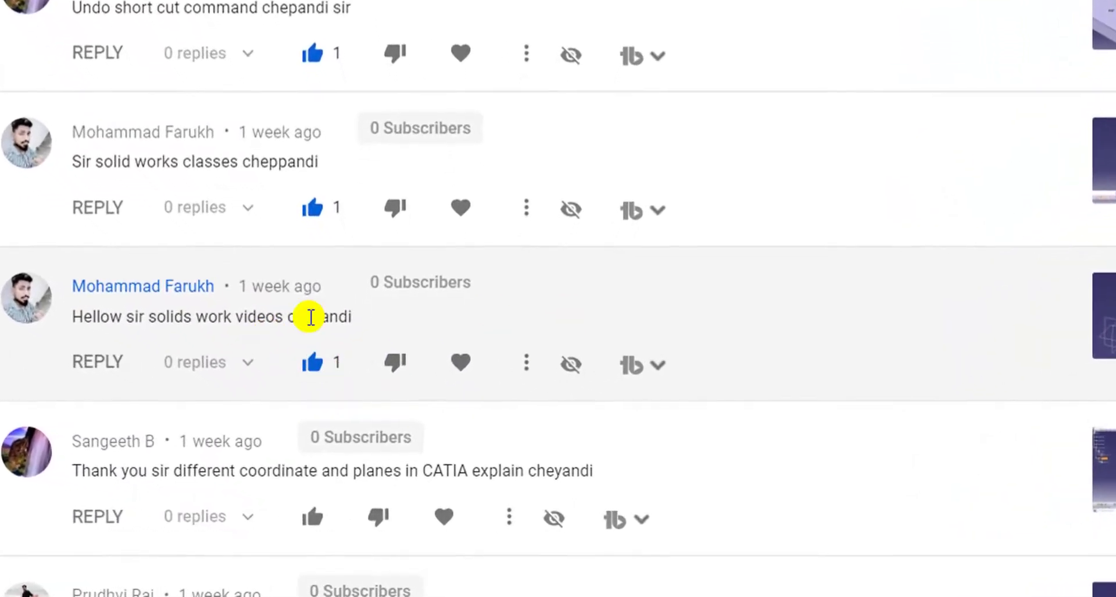
{"action": "scroll", "coordinate": [310, 317], "scroll_direction": "up", "scroll_amount": 3}
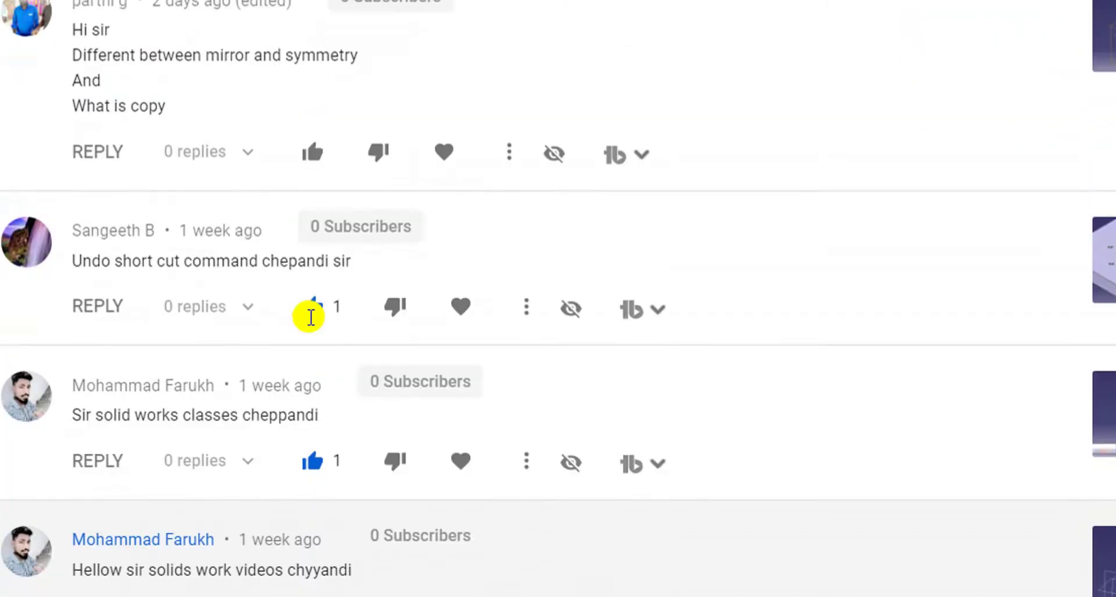
{"action": "left_click", "coordinate": [295, 149]}
{"action": "scroll", "coordinate": [442, 151], "scroll_direction": "up", "scroll_amount": 4}
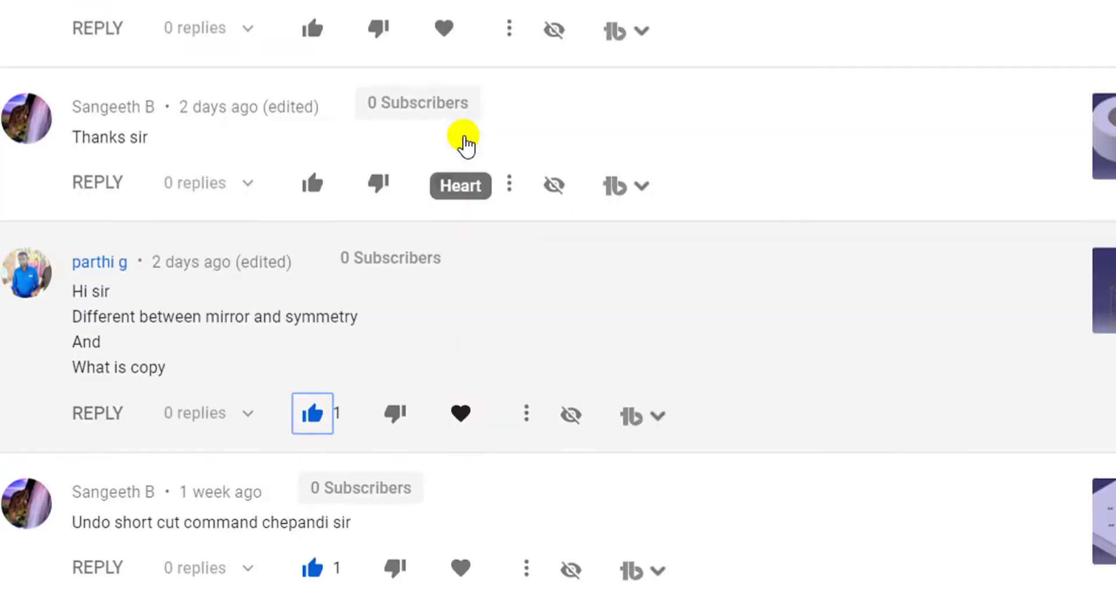
{"action": "scroll", "coordinate": [474, 181], "scroll_direction": "up", "scroll_amount": 2}
{"action": "scroll", "coordinate": [482, 221], "scroll_direction": "down", "scroll_amount": 10}
{"action": "scroll", "coordinate": [485, 227], "scroll_direction": "down", "scroll_amount": 1}
{"action": "scroll", "coordinate": [486, 229], "scroll_direction": "down", "scroll_amount": 1}
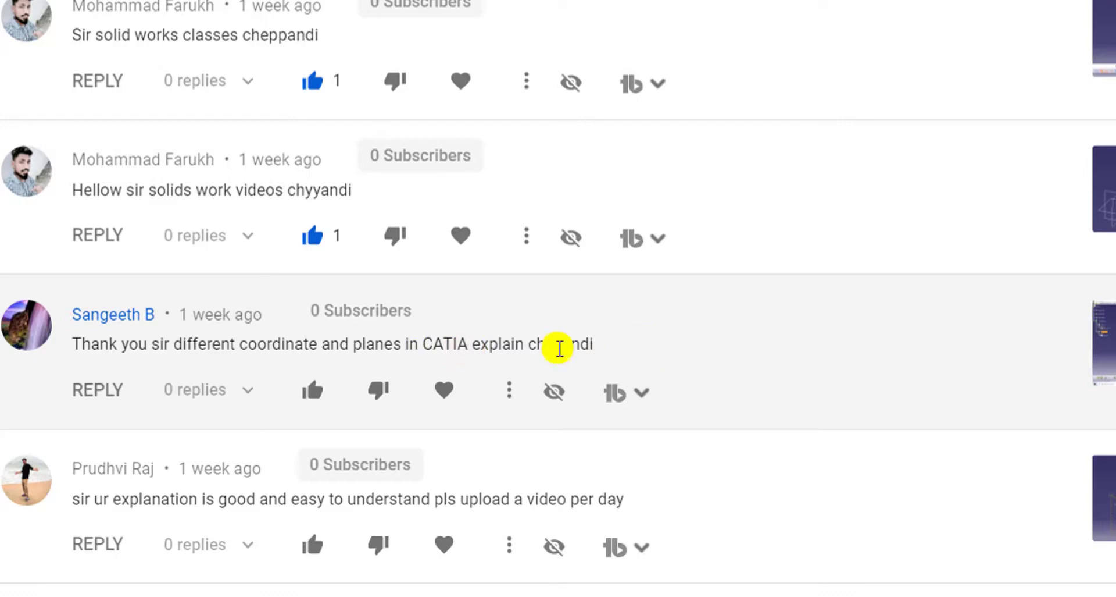
Step: Like the 'Thank you sir different coordinate and planes' comment
{"action": "left_click", "coordinate": [314, 391]}
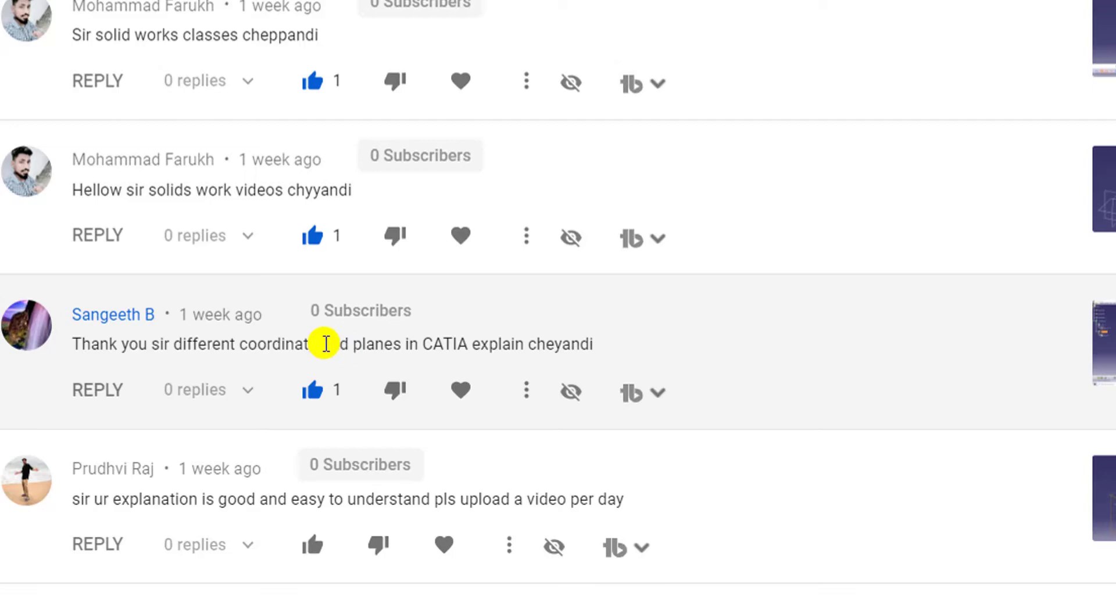
Step: Like the 'sir ur explanation is good' comment
{"action": "scroll", "coordinate": [398, 361], "scroll_direction": "down", "scroll_amount": 1}
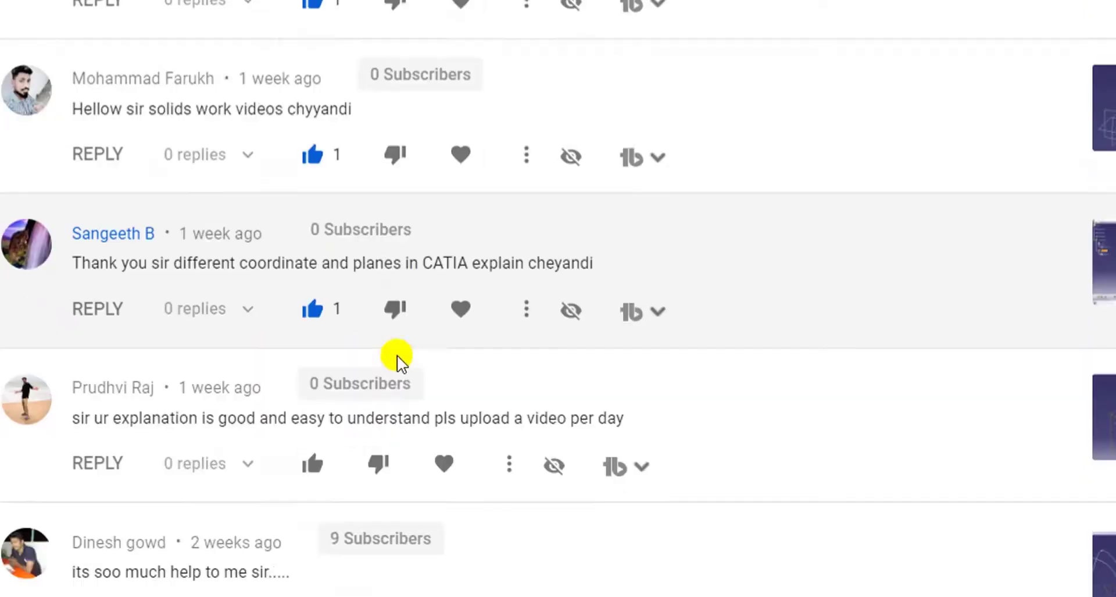
{"action": "scroll", "coordinate": [399, 360], "scroll_direction": "down", "scroll_amount": 1}
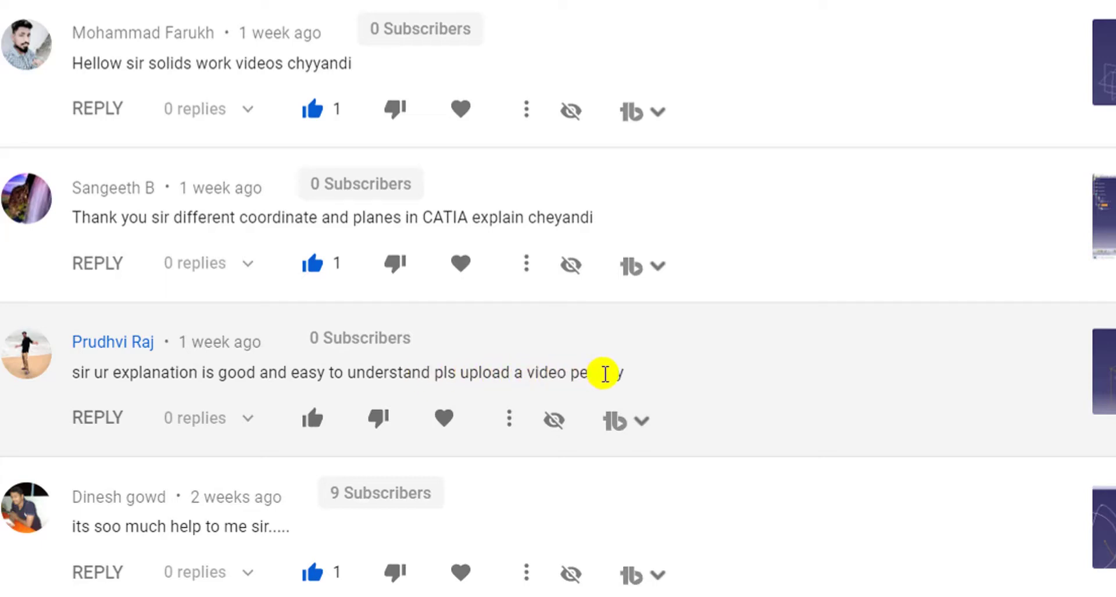
{"action": "left_click", "coordinate": [310, 417]}
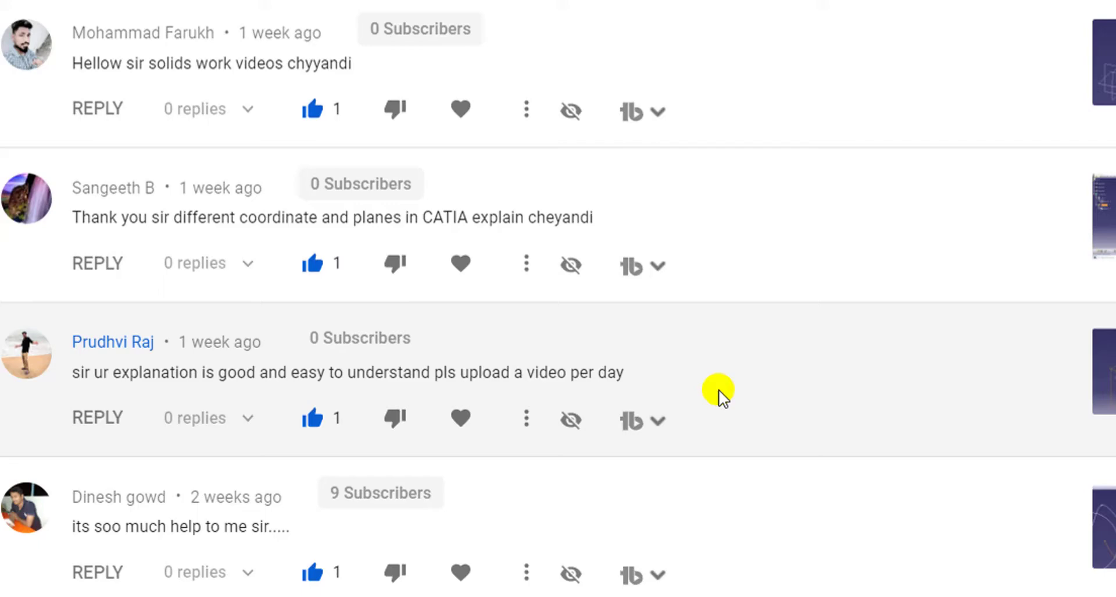
Step: Like the short 'Thanks sir' comment further up the list
{"action": "scroll", "coordinate": [720, 395], "scroll_direction": "up", "scroll_amount": 2}
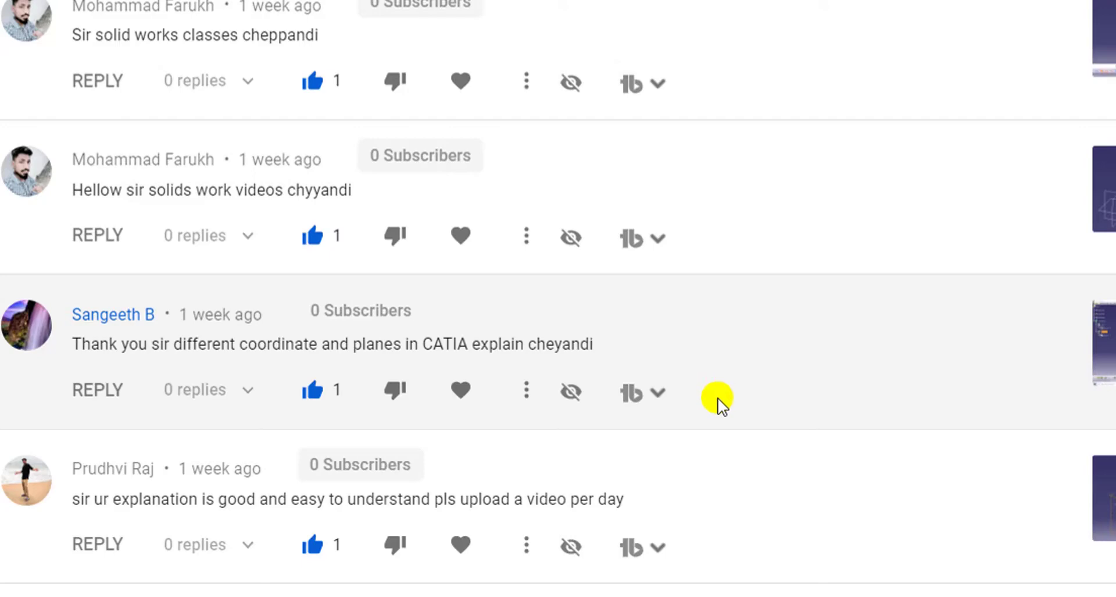
{"action": "scroll", "coordinate": [715, 375], "scroll_direction": "up", "scroll_amount": 4}
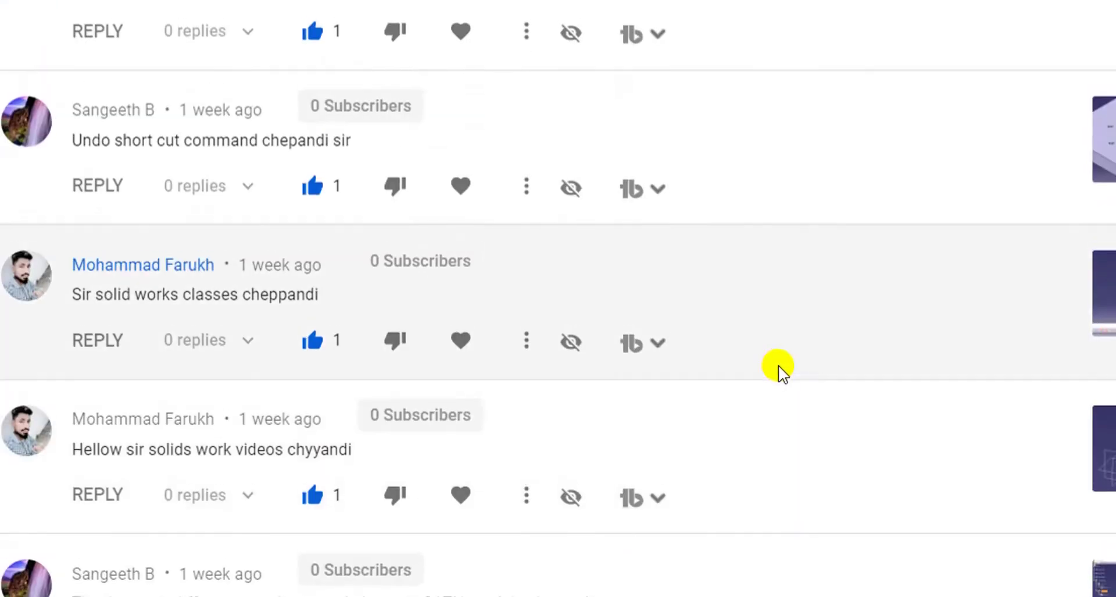
{"action": "scroll", "coordinate": [785, 369], "scroll_direction": "up", "scroll_amount": 3}
{"action": "scroll", "coordinate": [792, 362], "scroll_direction": "up", "scroll_amount": 1}
{"action": "scroll", "coordinate": [794, 364], "scroll_direction": "up", "scroll_amount": 1}
{"action": "scroll", "coordinate": [797, 365], "scroll_direction": "up", "scroll_amount": 1}
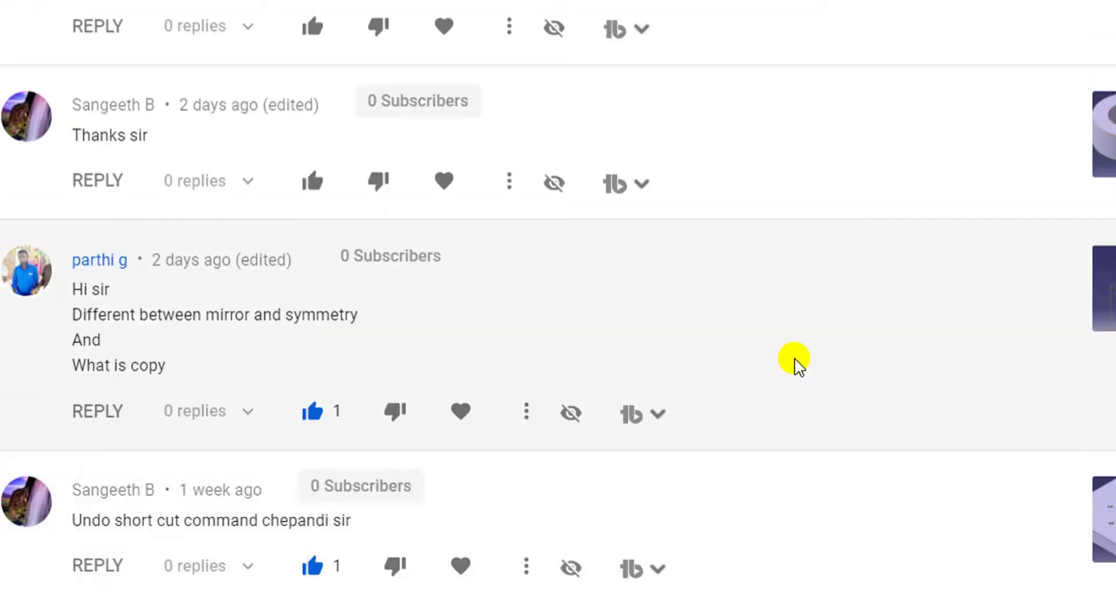
{"action": "scroll", "coordinate": [797, 365], "scroll_direction": "up", "scroll_amount": 2}
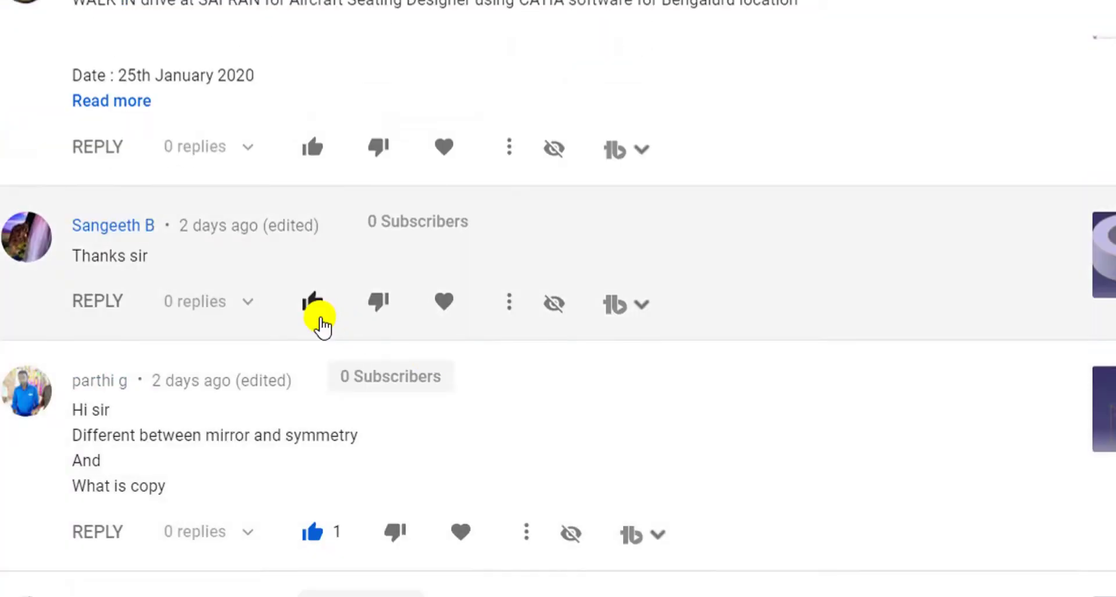
{"action": "left_click", "coordinate": [314, 303]}
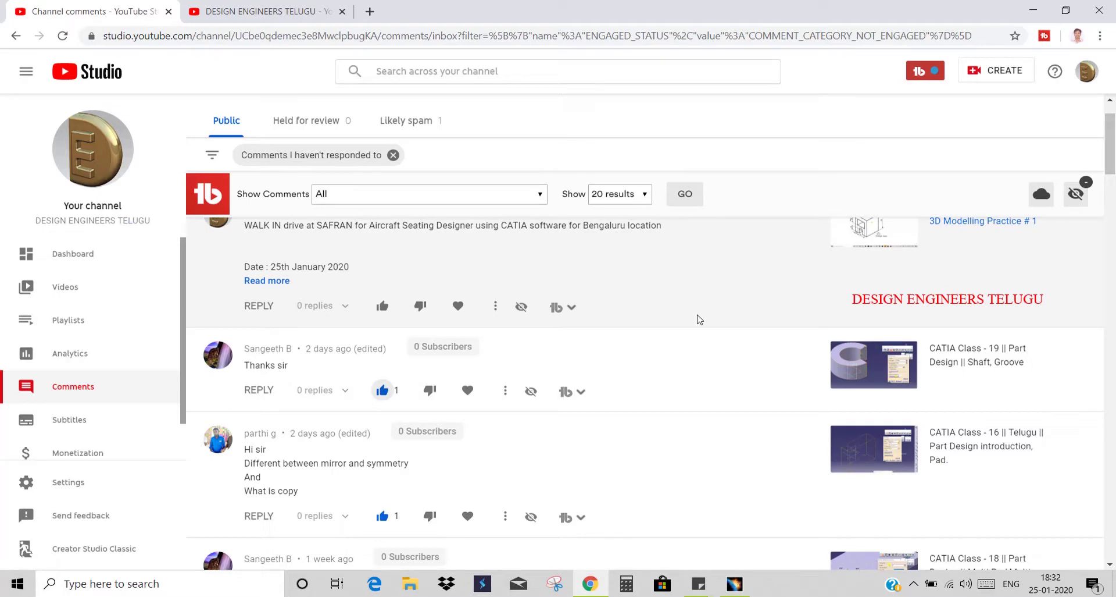
Step: Scroll down through the remaining channel comments in YouTube Studio
{"action": "scroll", "coordinate": [700, 319], "scroll_direction": "down", "scroll_amount": 1}
{"action": "scroll", "coordinate": [700, 319], "scroll_direction": "down", "scroll_amount": 1}
{"action": "scroll", "coordinate": [701, 320], "scroll_direction": "down", "scroll_amount": 1}
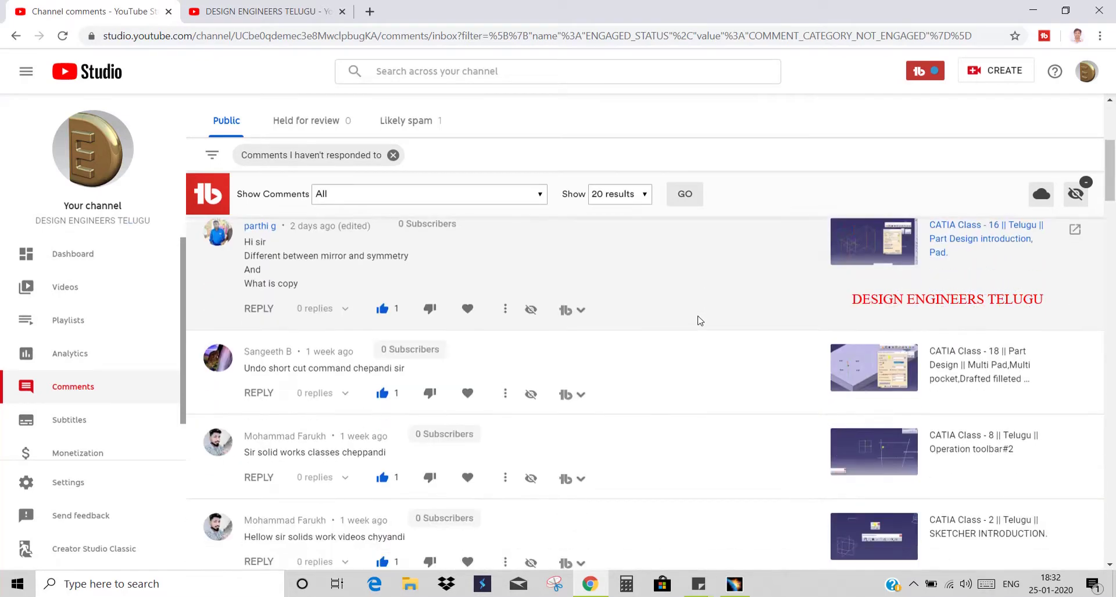
{"action": "scroll", "coordinate": [703, 319], "scroll_direction": "down", "scroll_amount": 1}
{"action": "scroll", "coordinate": [703, 320], "scroll_direction": "down", "scroll_amount": 1}
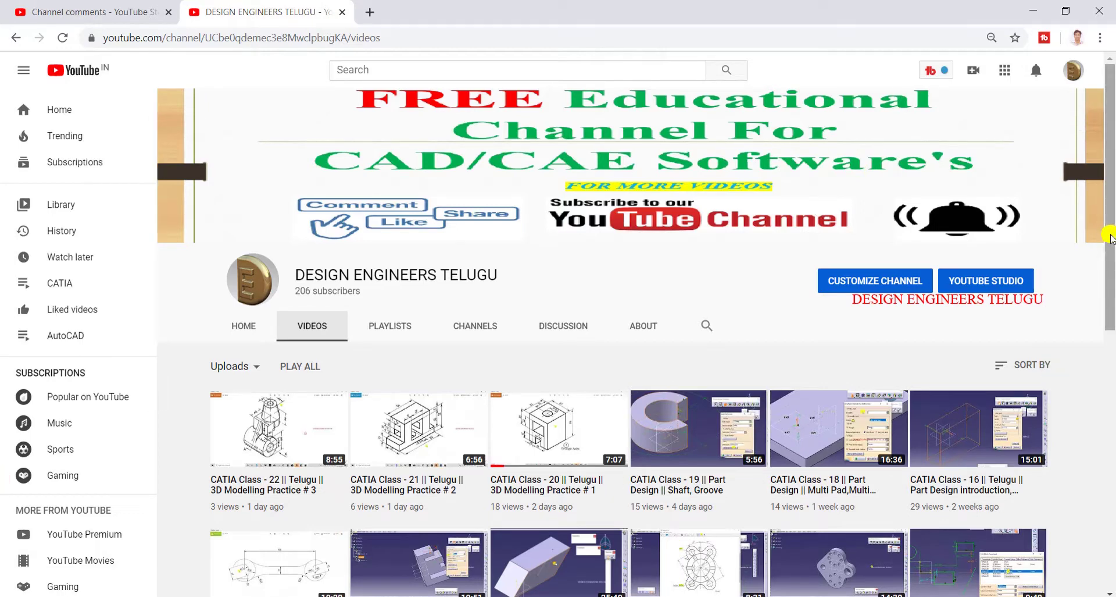
{"action": "scroll", "coordinate": [1112, 239], "scroll_direction": "down", "scroll_amount": 1}
{"action": "scroll", "coordinate": [616, 343], "scroll_direction": "down", "scroll_amount": 1}
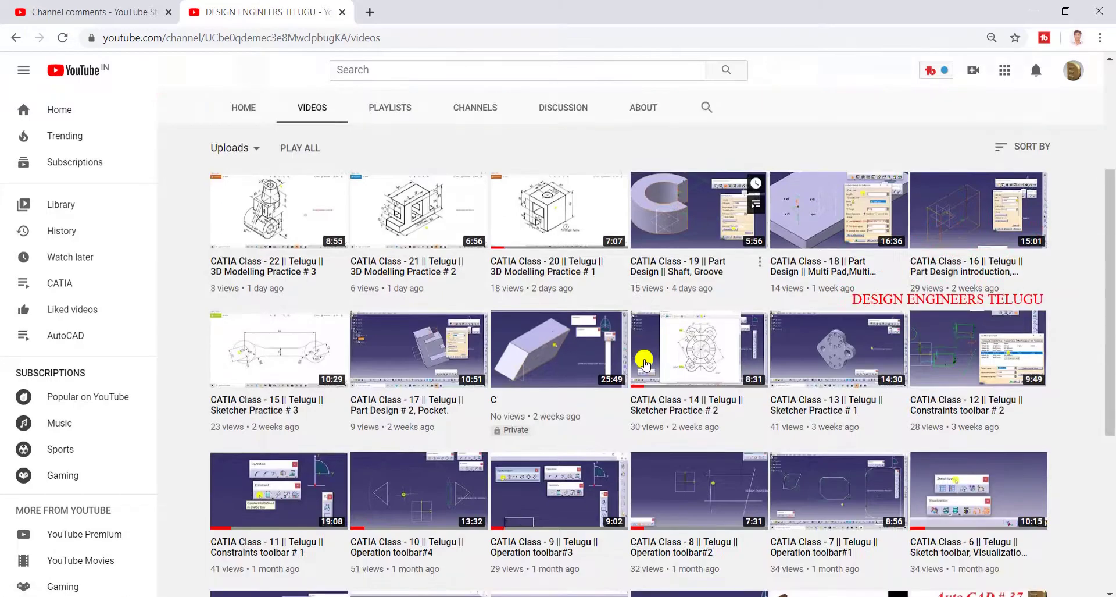
{"action": "scroll", "coordinate": [644, 361], "scroll_direction": "down", "scroll_amount": 3}
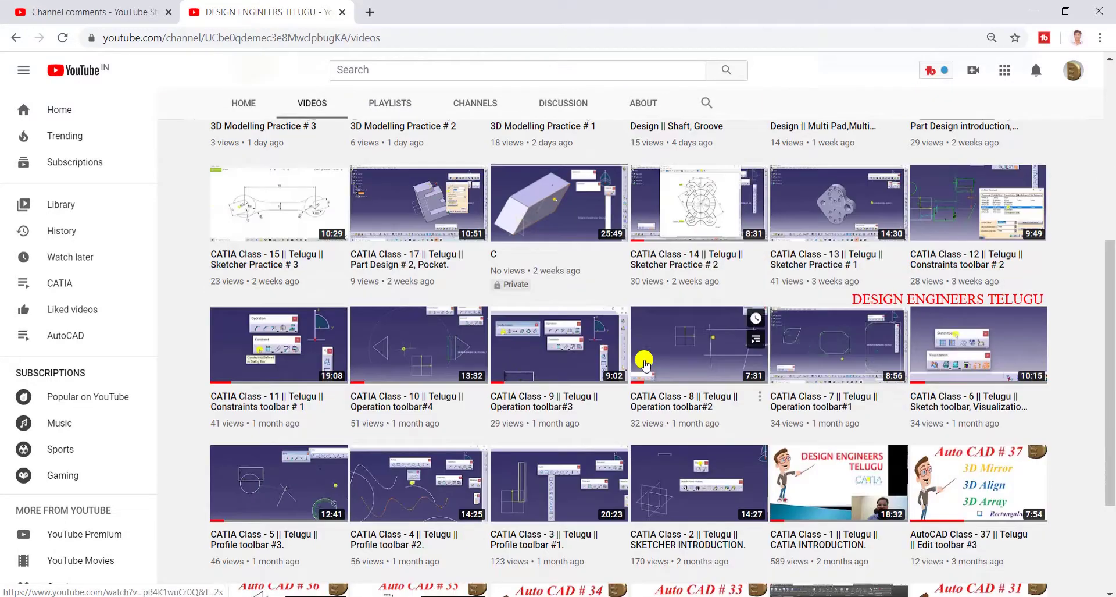
{"action": "scroll", "coordinate": [644, 361], "scroll_direction": "down", "scroll_amount": 1}
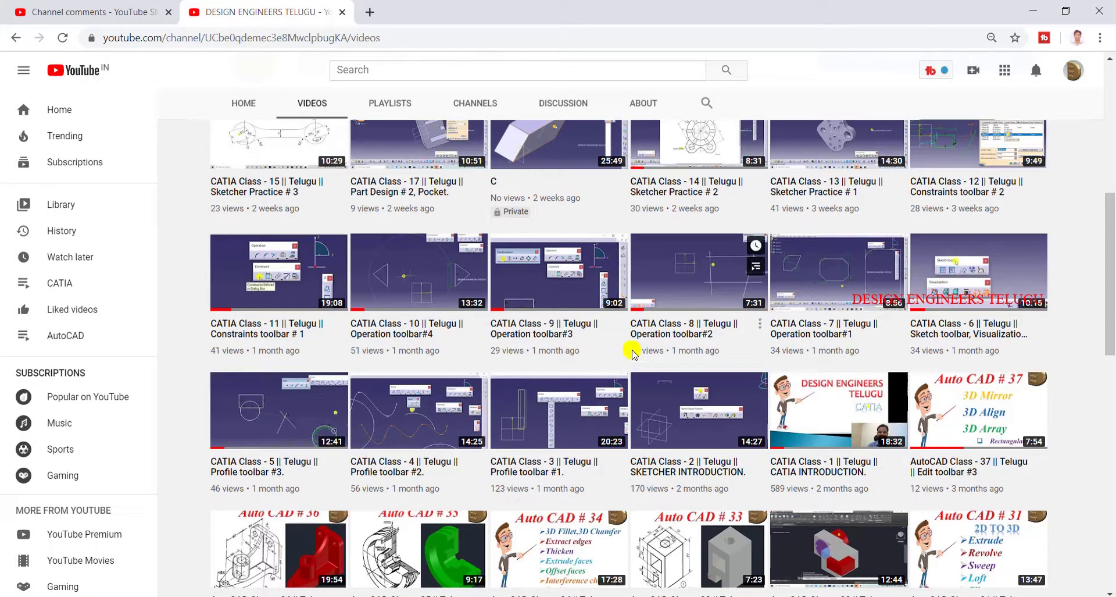
{"action": "scroll", "coordinate": [642, 360], "scroll_direction": "up", "scroll_amount": 3}
{"action": "scroll", "coordinate": [633, 352], "scroll_direction": "up", "scroll_amount": 3}
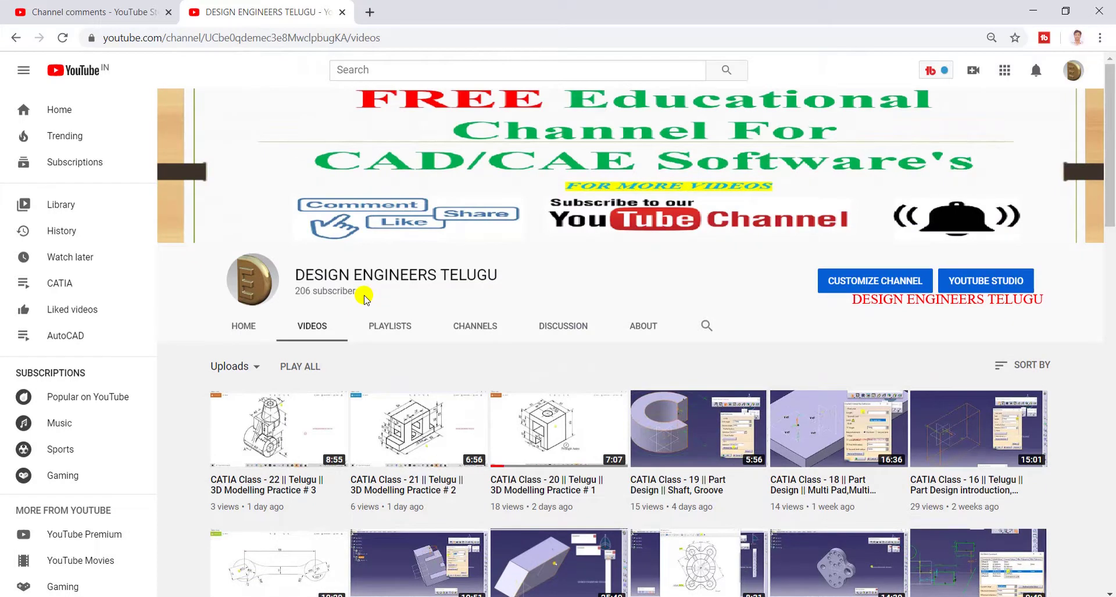
{"action": "left_click_drag", "start_coordinate": [293, 290], "coordinate": [366, 290]}
{"action": "left_click", "coordinate": [367, 290]}
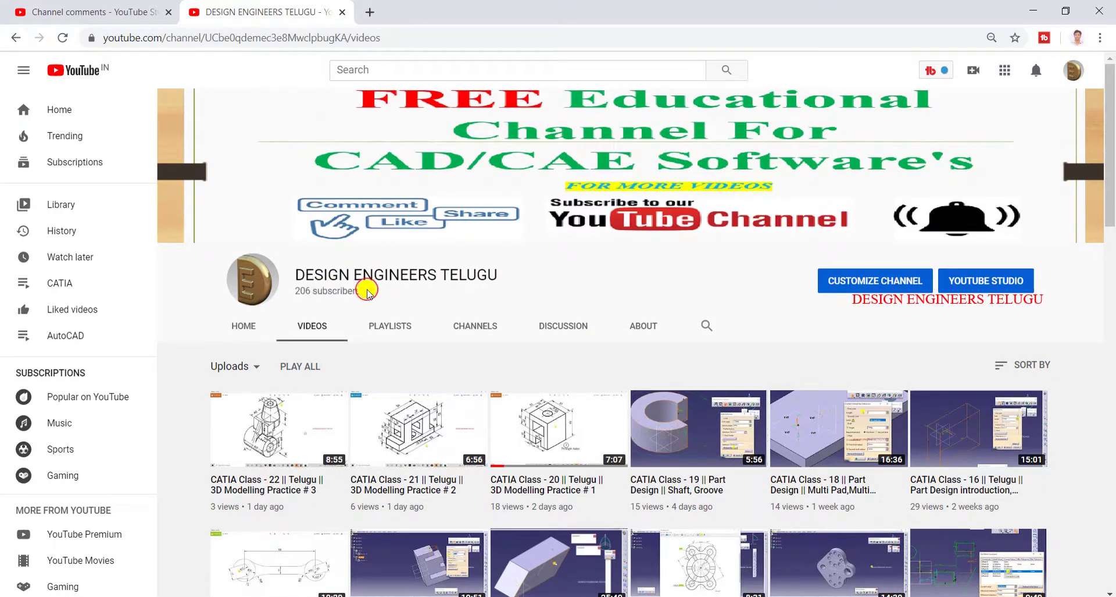